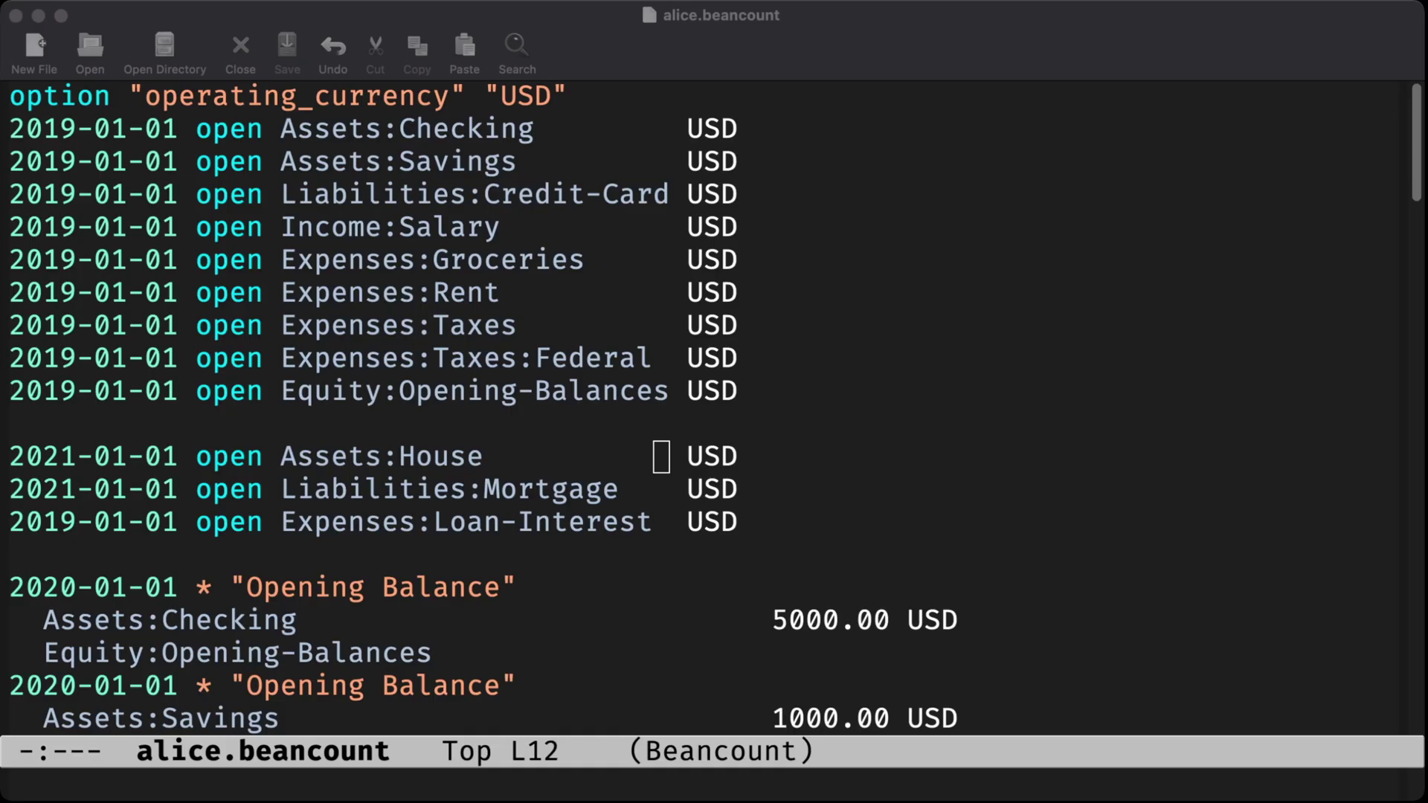
Page through alice.beancount to its last transaction, then return to the top
key(alt+shift+comma)
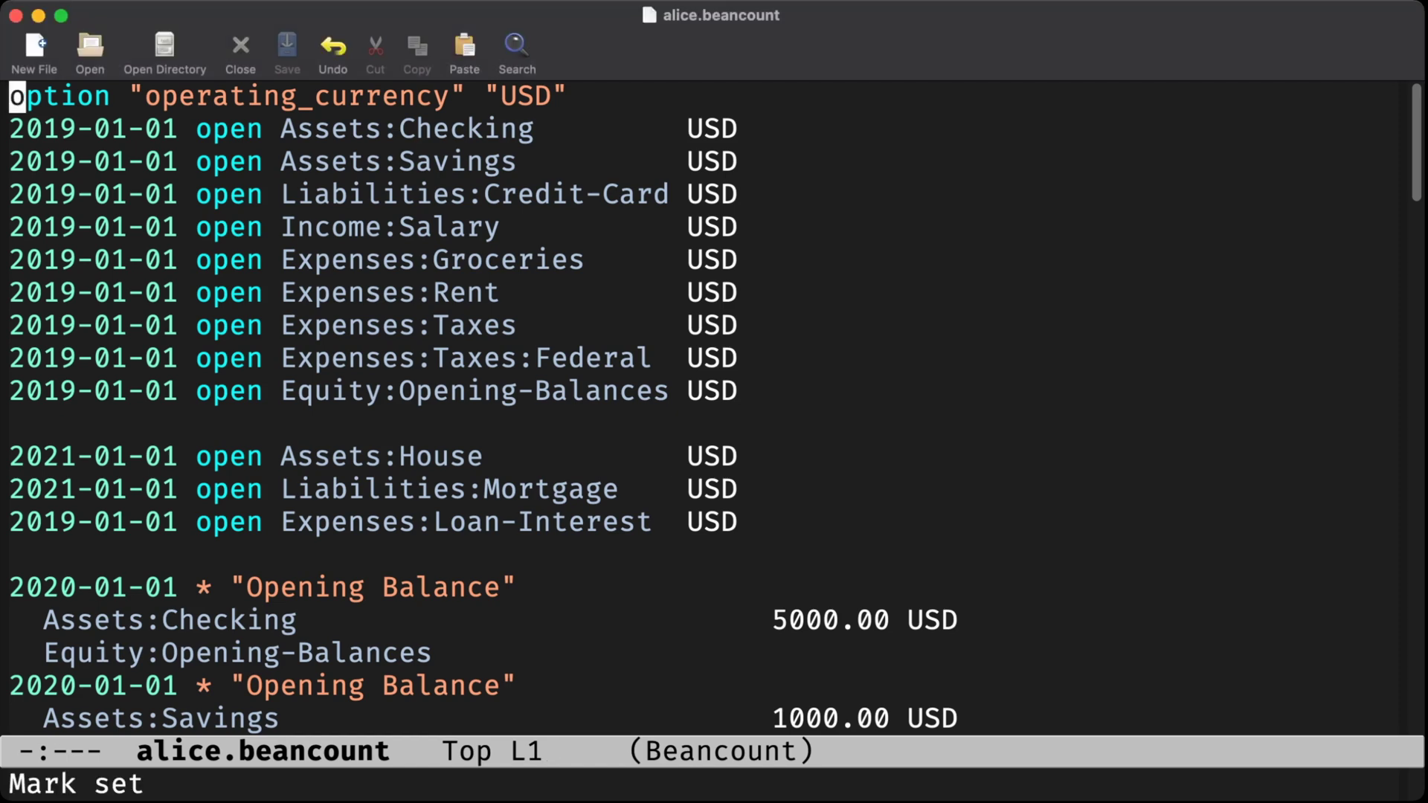
key(ctrl+v)
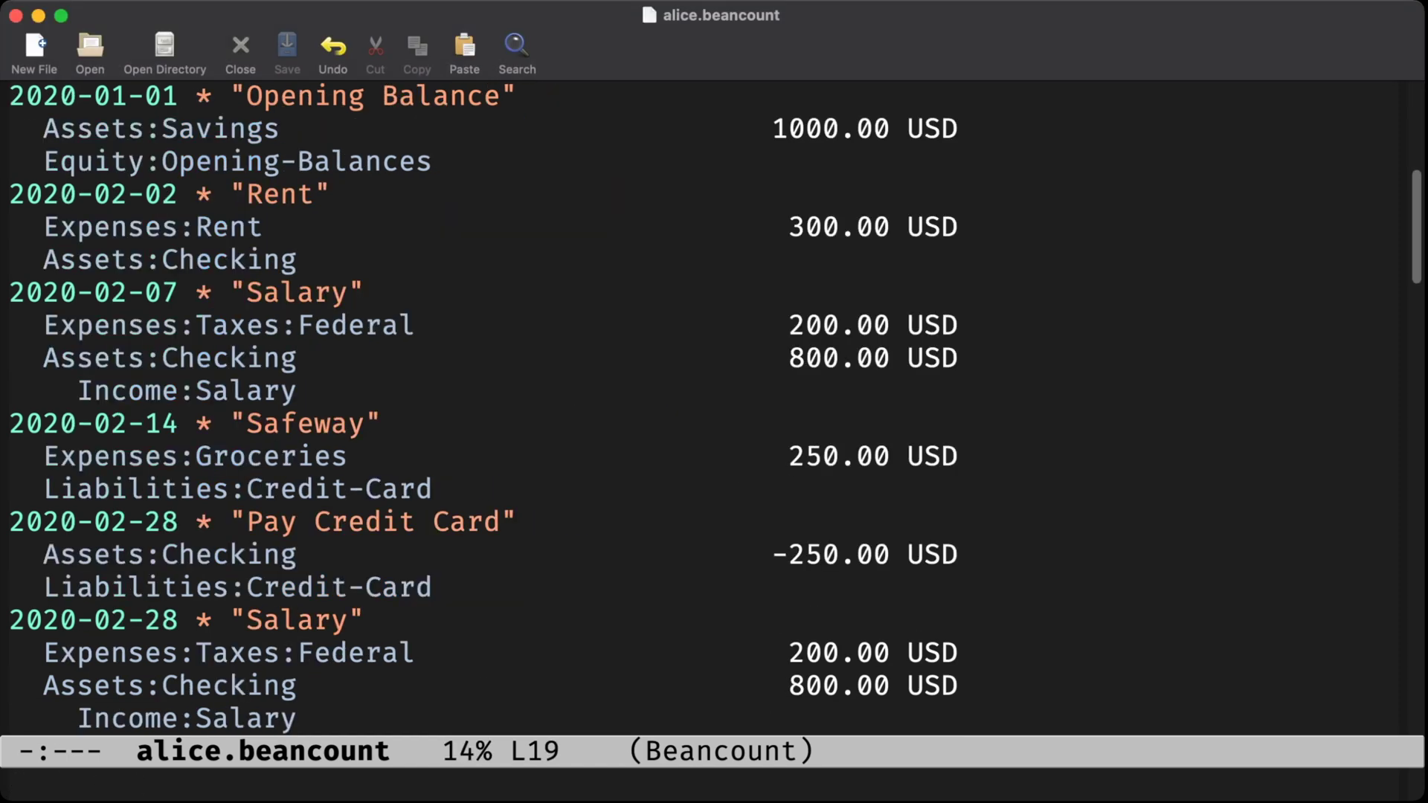
key(ctrl+v)
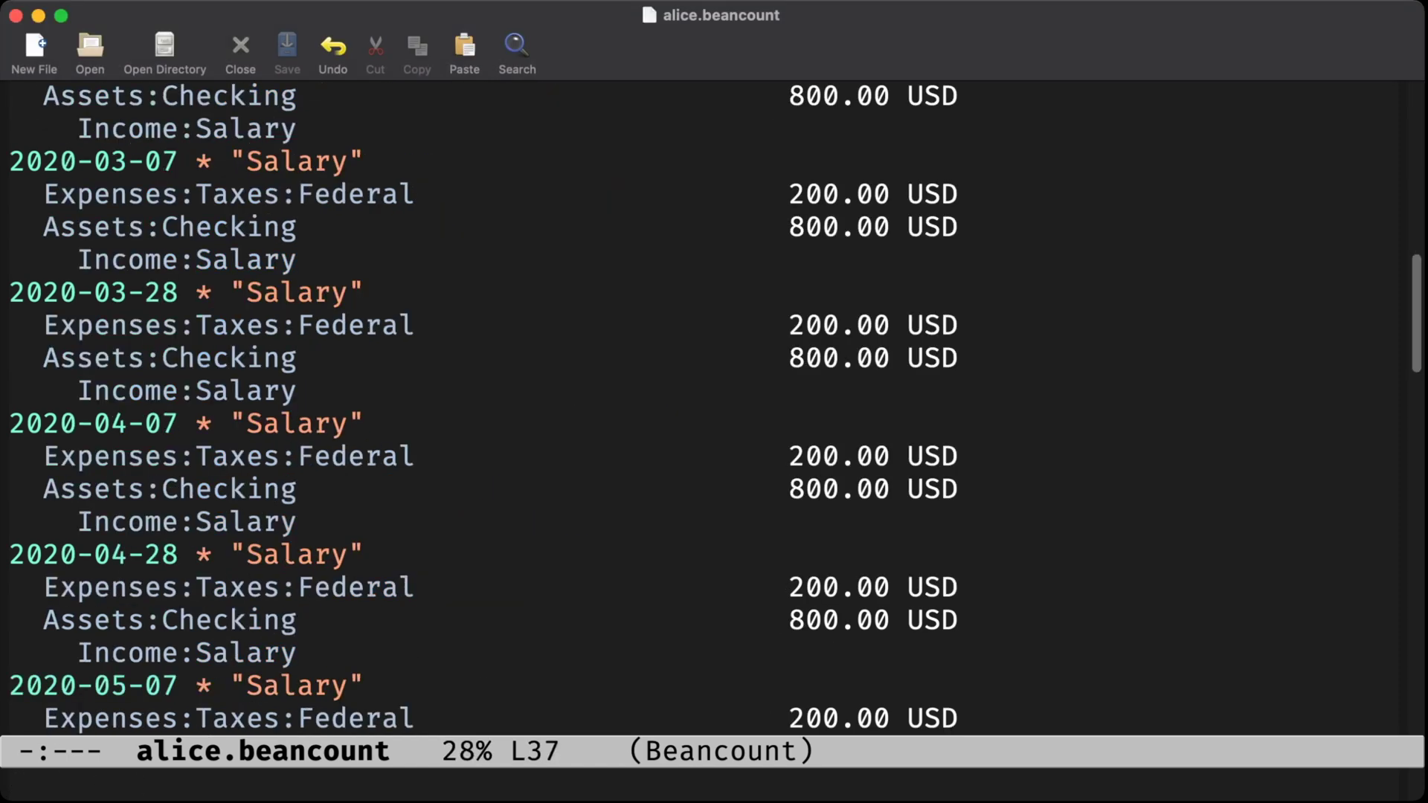
key(ctrl+v)
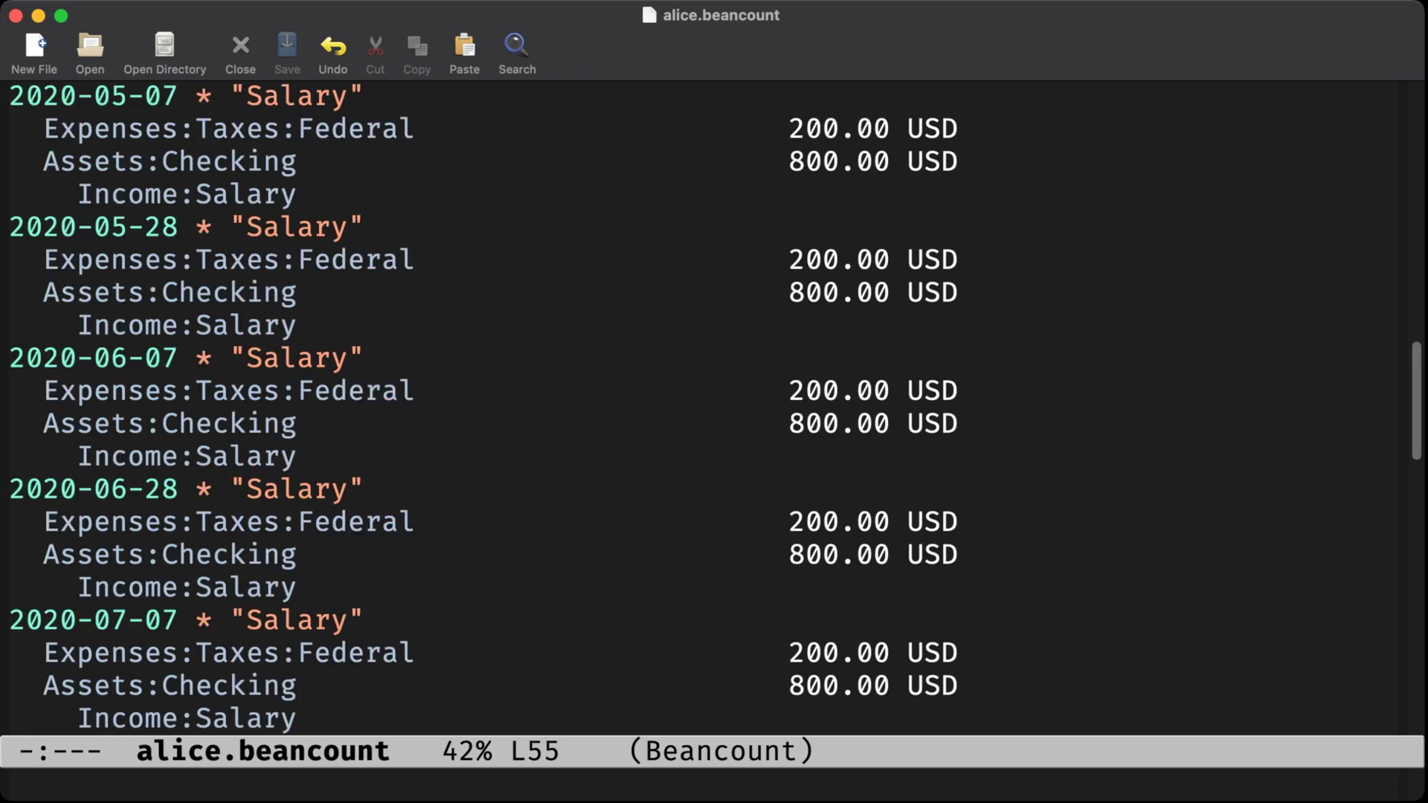
key(ctrl+v)
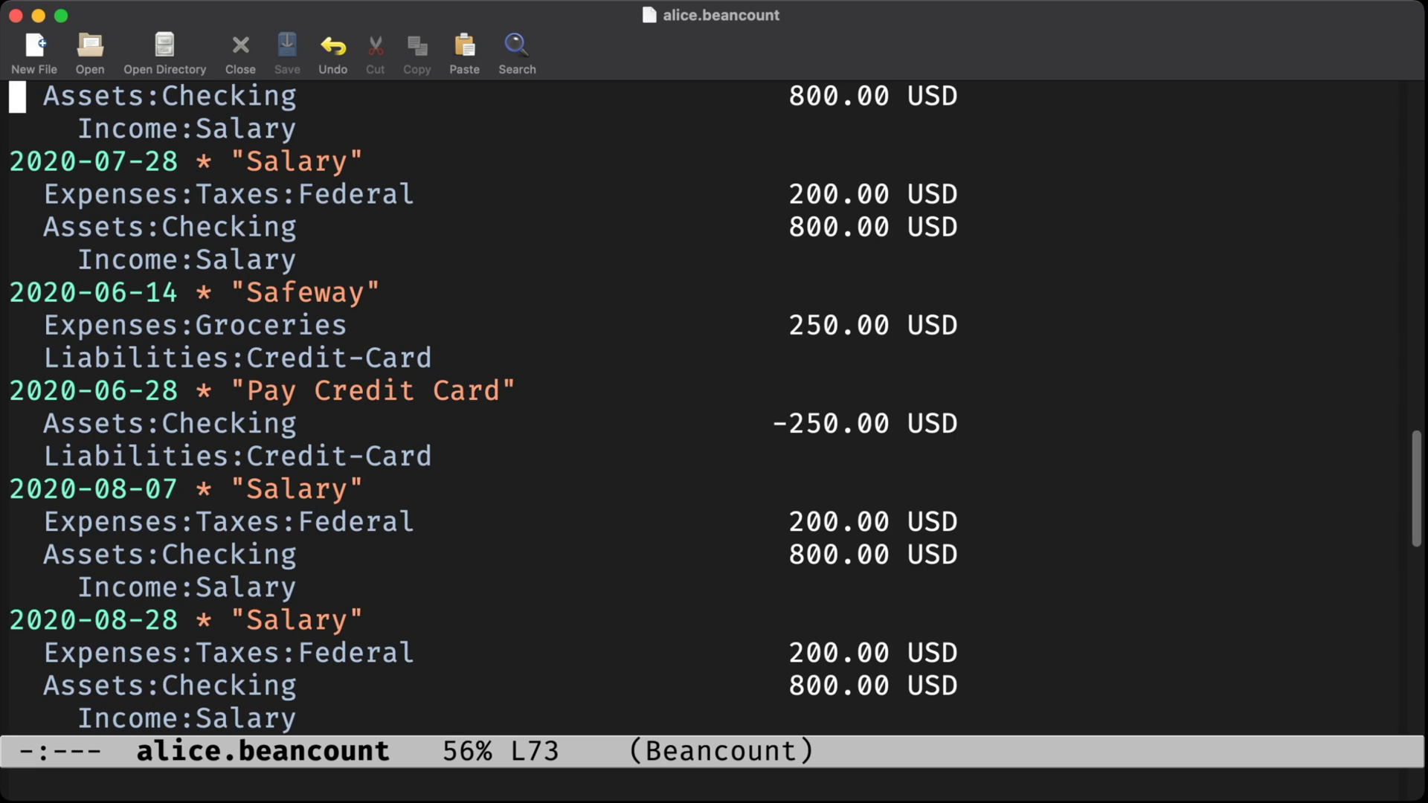
key(ctrl+v)
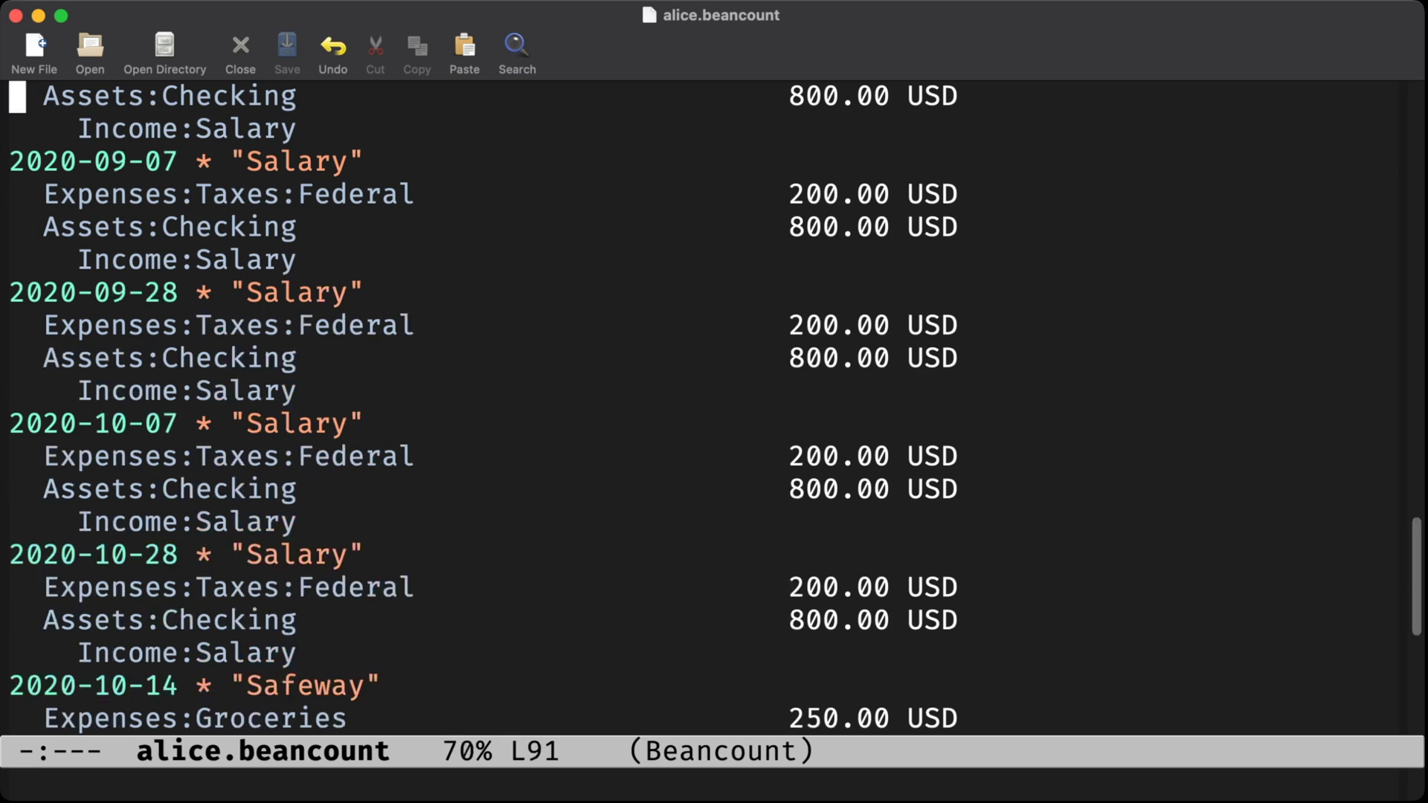
key(ctrl+v)
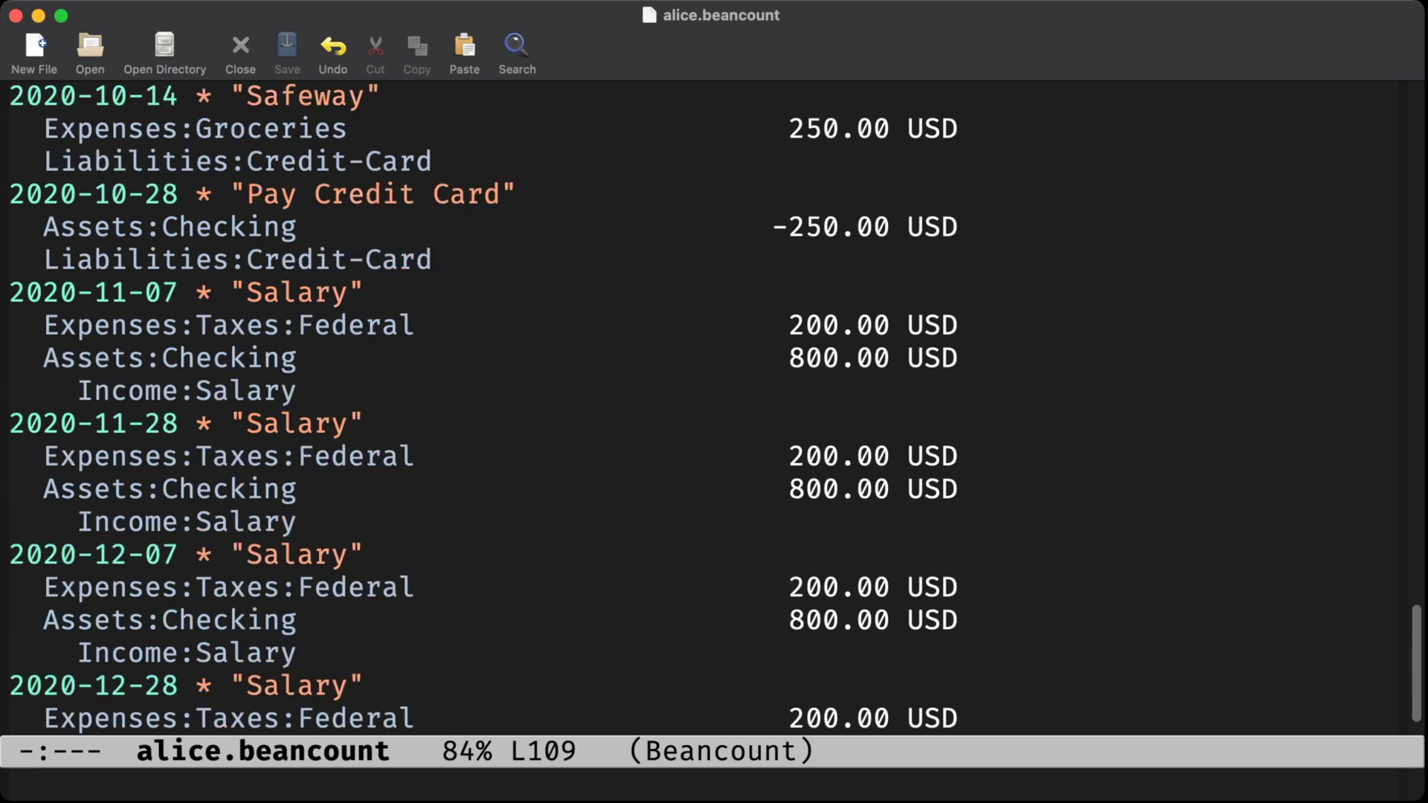
key(ctrl+v)
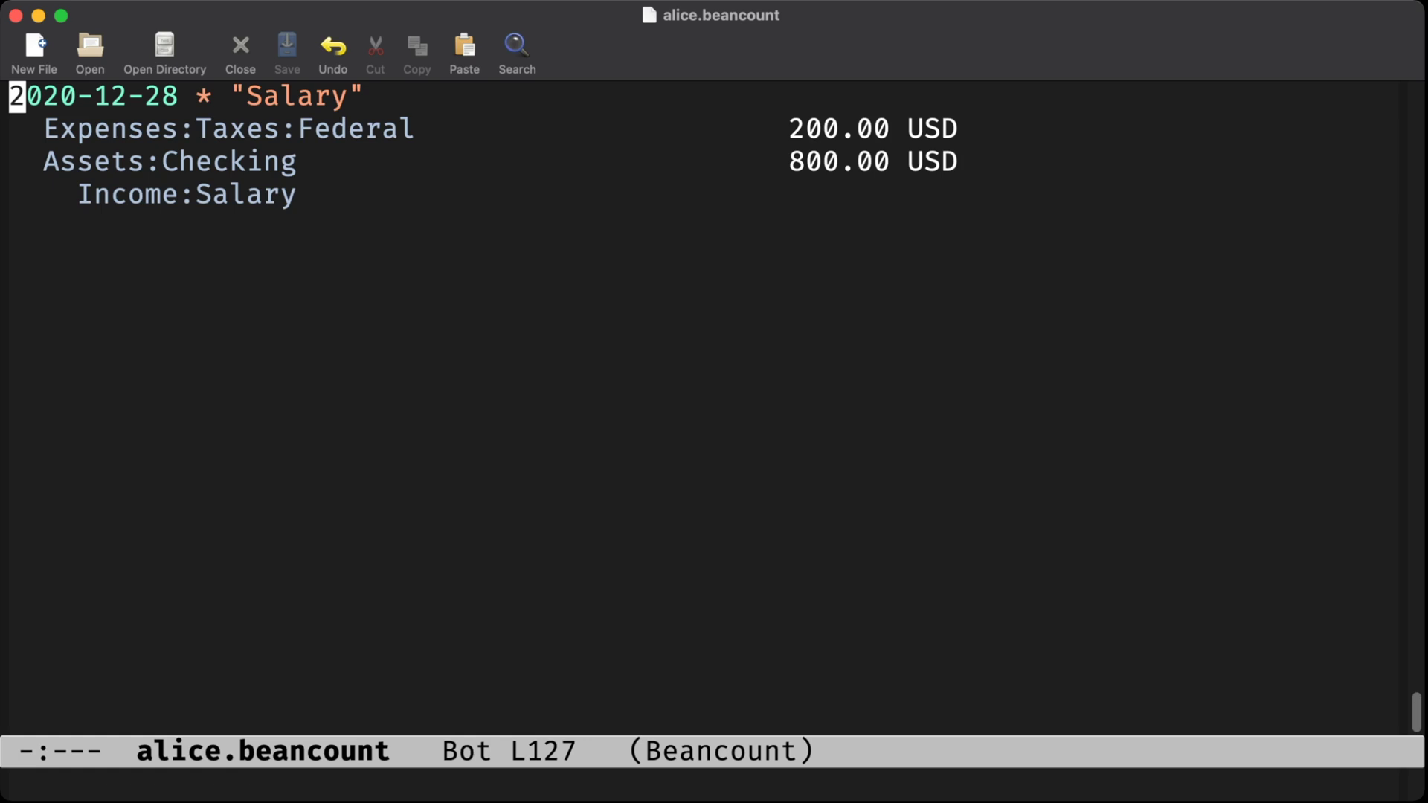
key(alt+less)
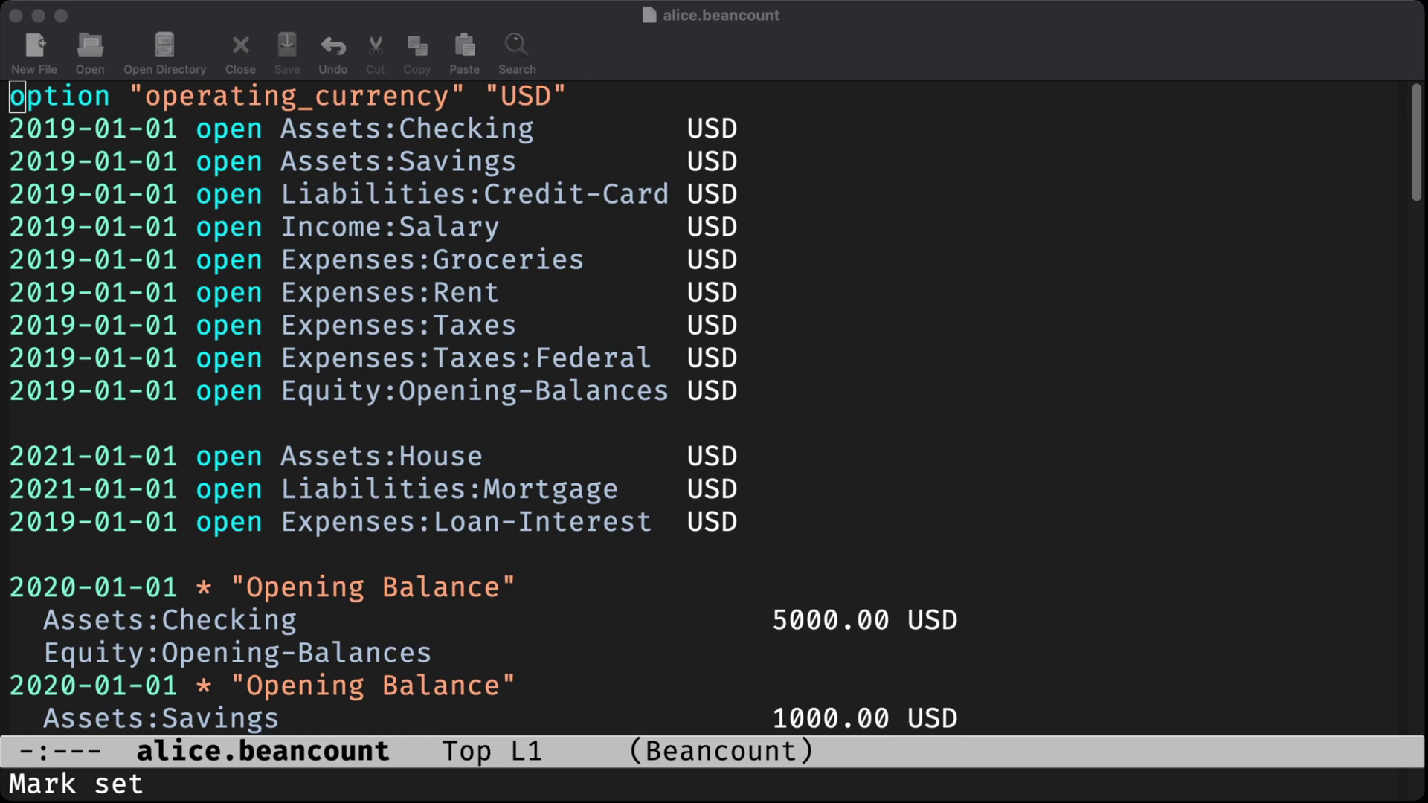
Select lines 12–14, the Assets:House, Liabilities:Mortgage and Expenses:Loan-Interest open lines
drag(737, 455, 10, 456)
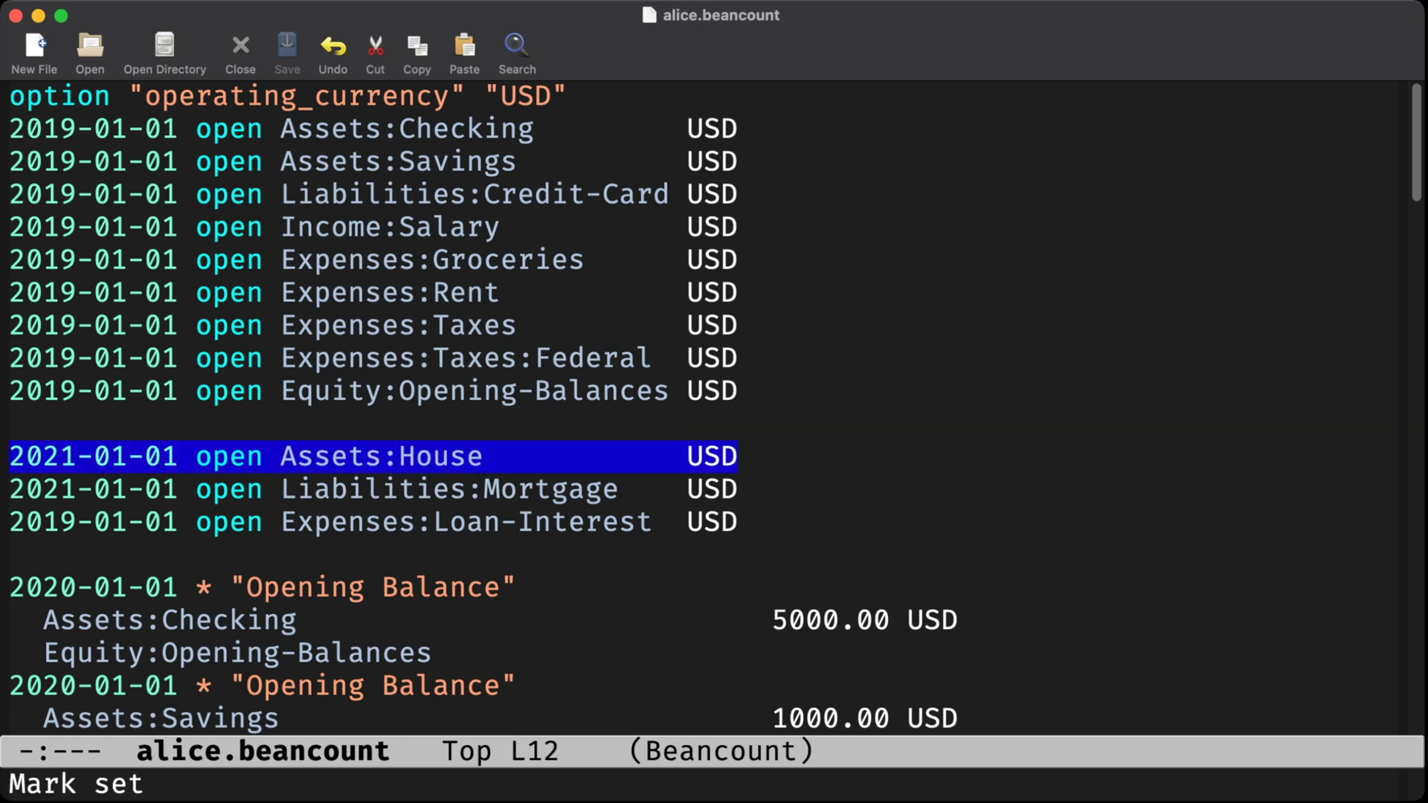
drag(738, 522, 34, 456)
key(Left)
At the ledger's end, insert the 2021-01-31 Buy House transaction with House 400000.00 USD
key(ctrl+w)
key(alt+shift+period)
key(ctrl+x)
key(o)
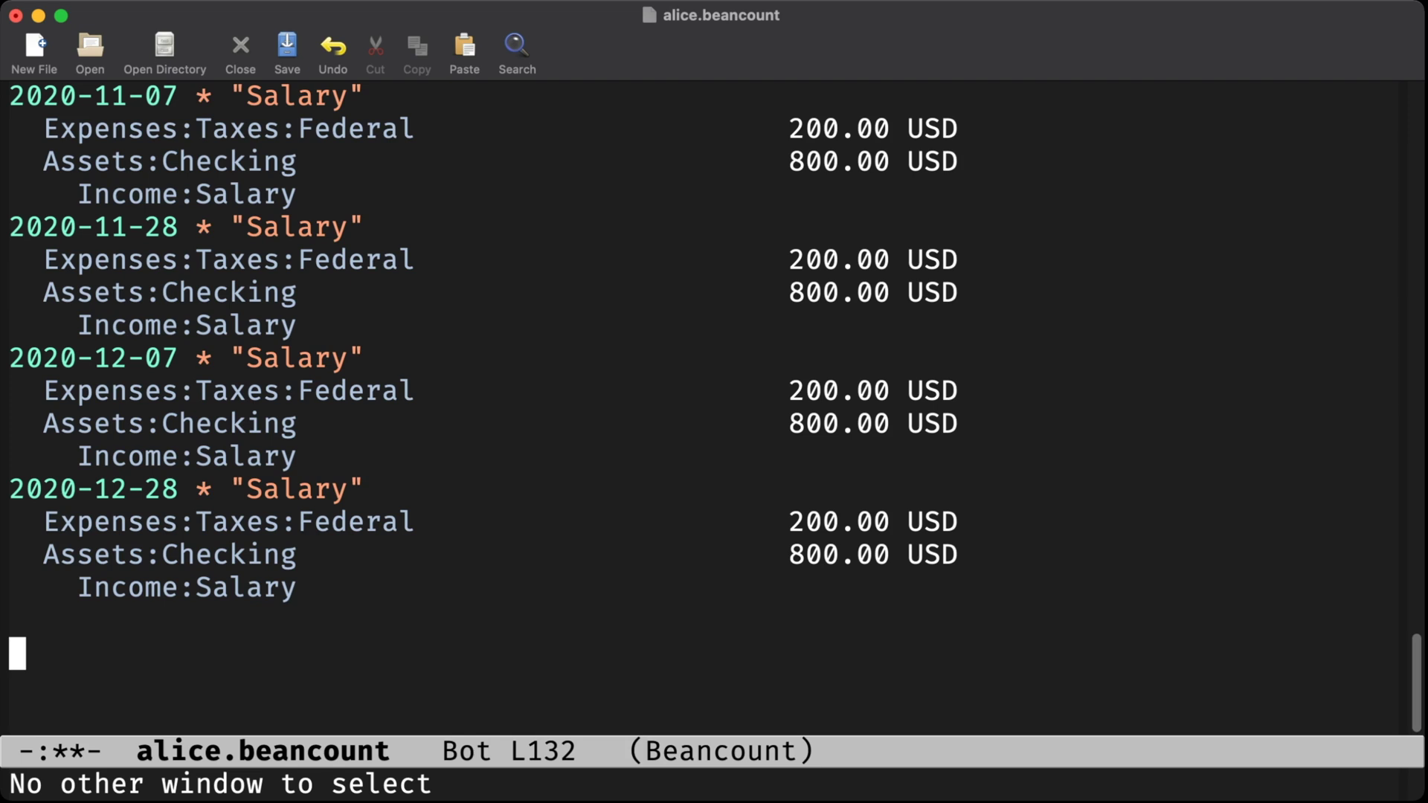
key(ctrl+y)
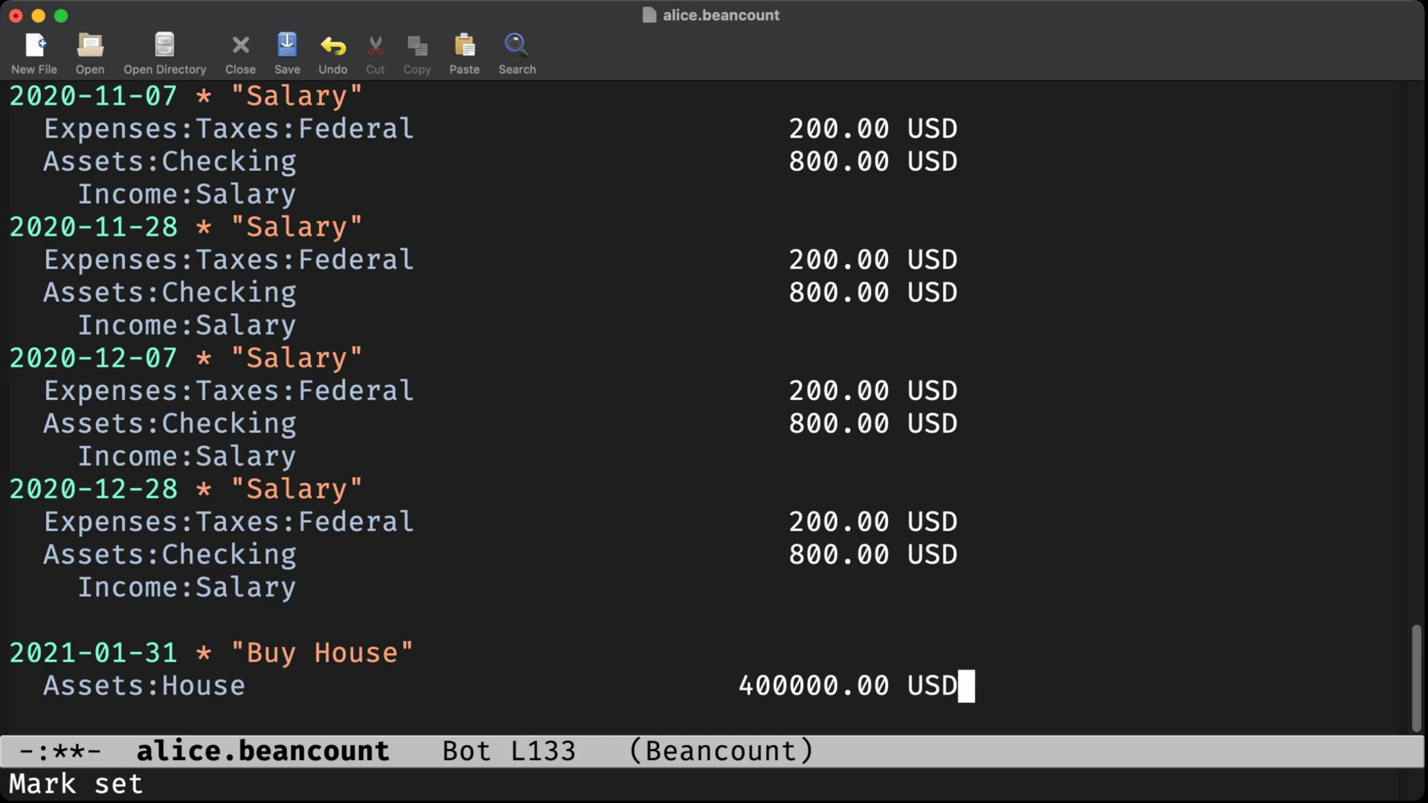
key(Return)
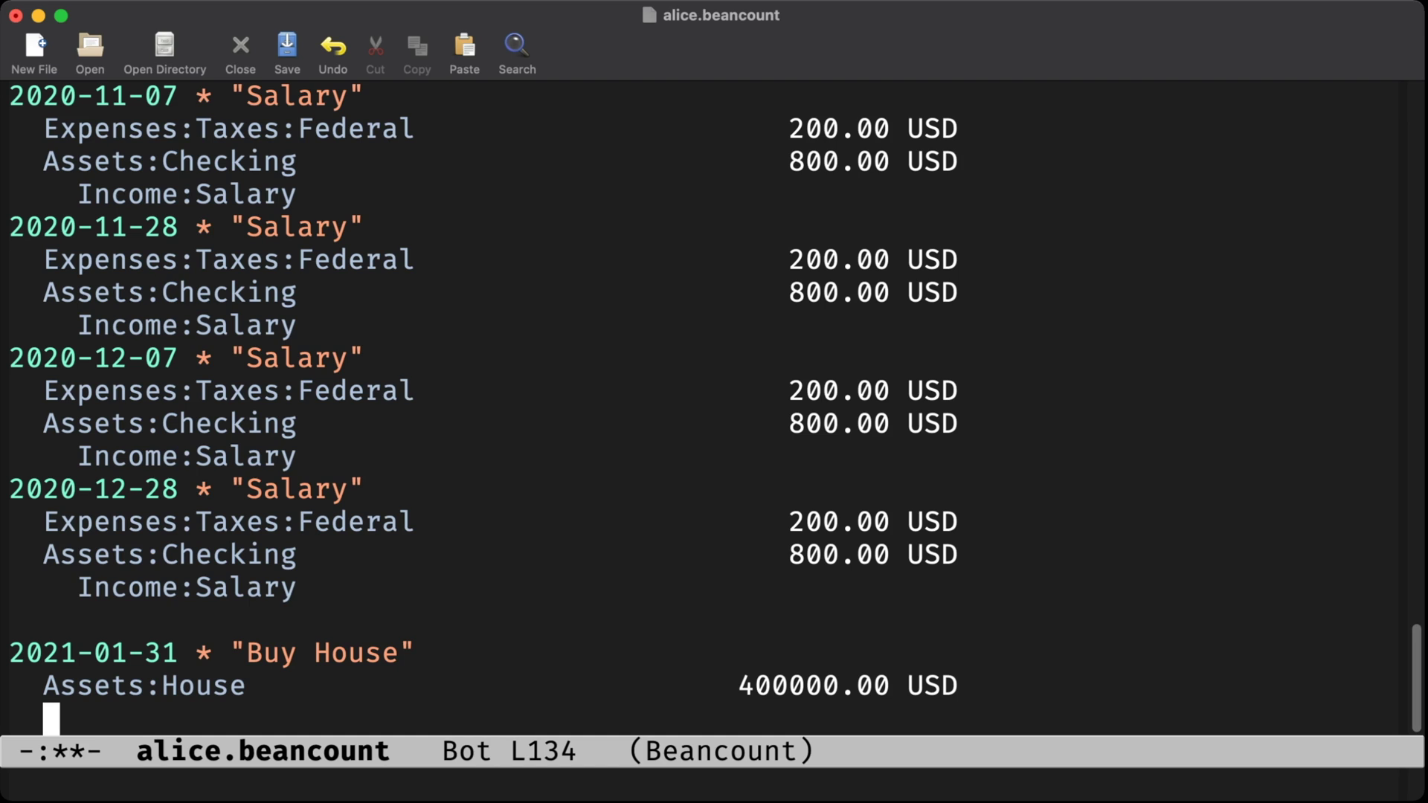
Add the Checking -1000 USD and Mortgage -399000.00 USD postings to Buy House
key(super+Tab)
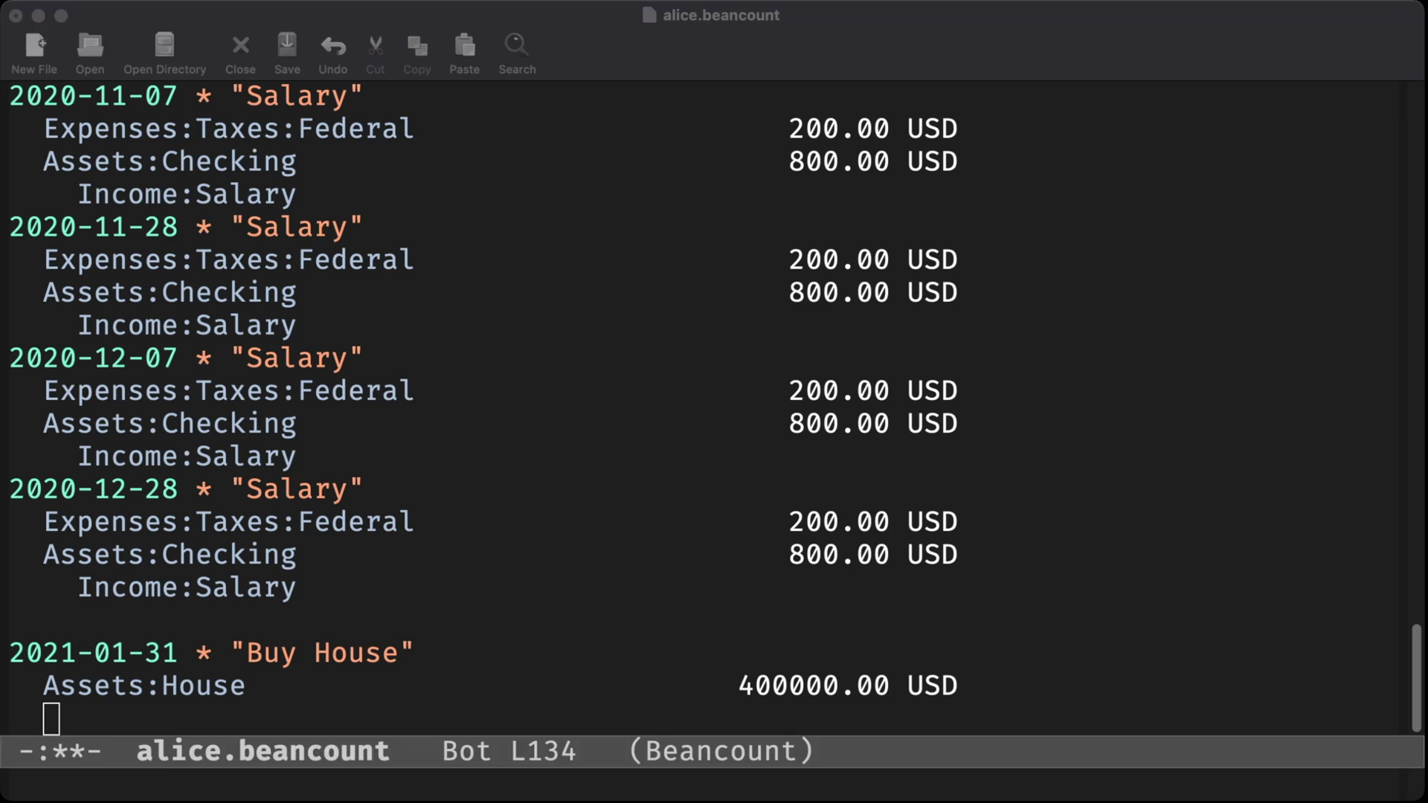
key(super+Tab)
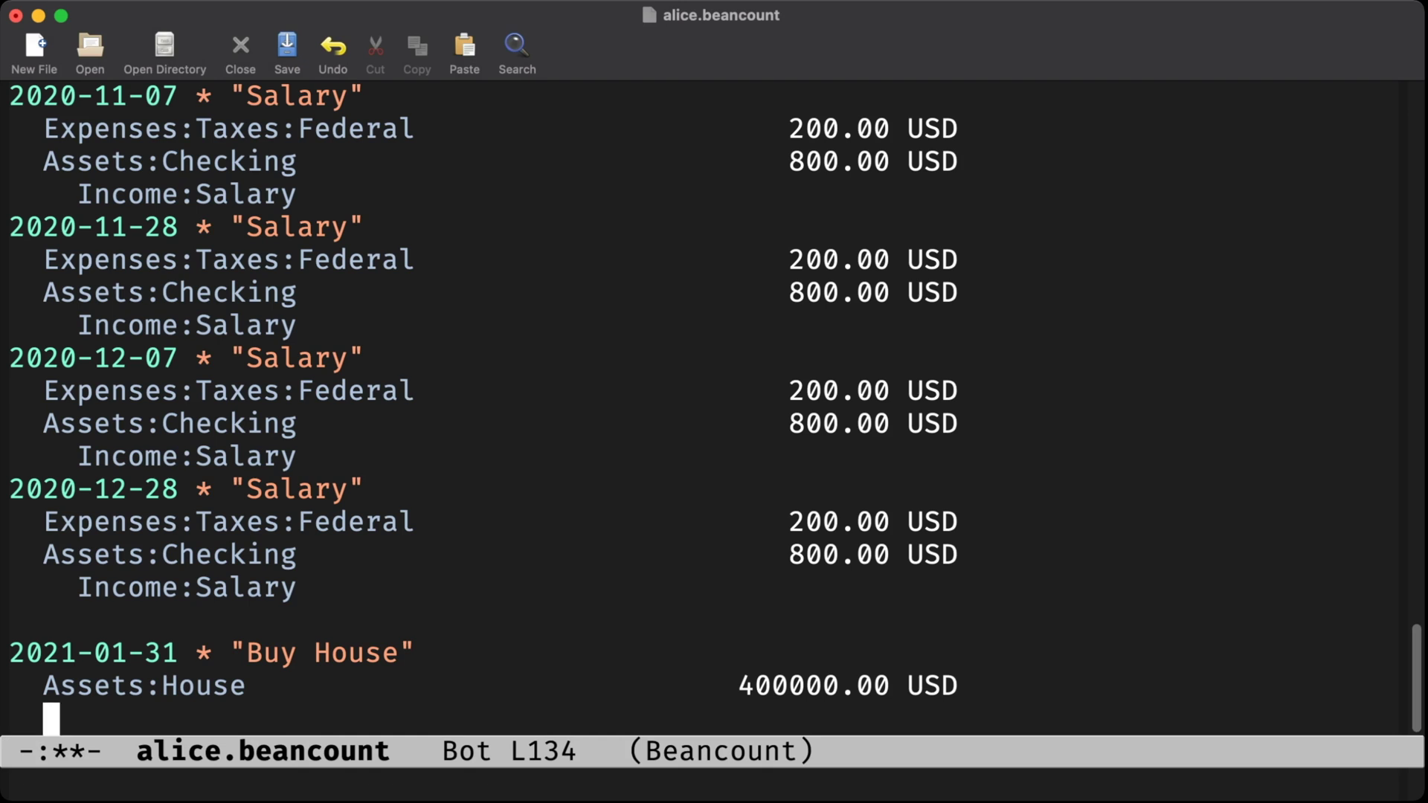
key(ctrl+a)
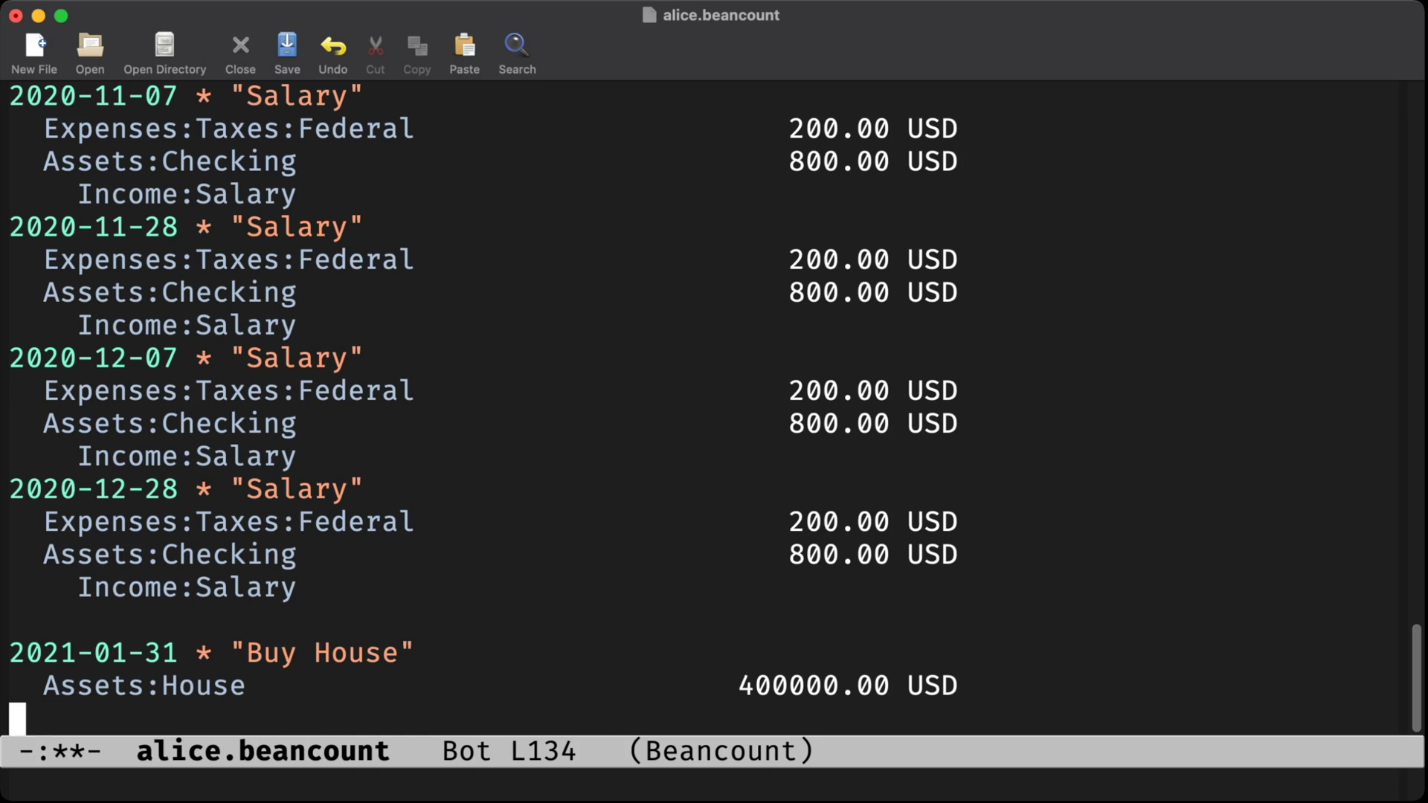
key(ctrl+y)
key(Return)
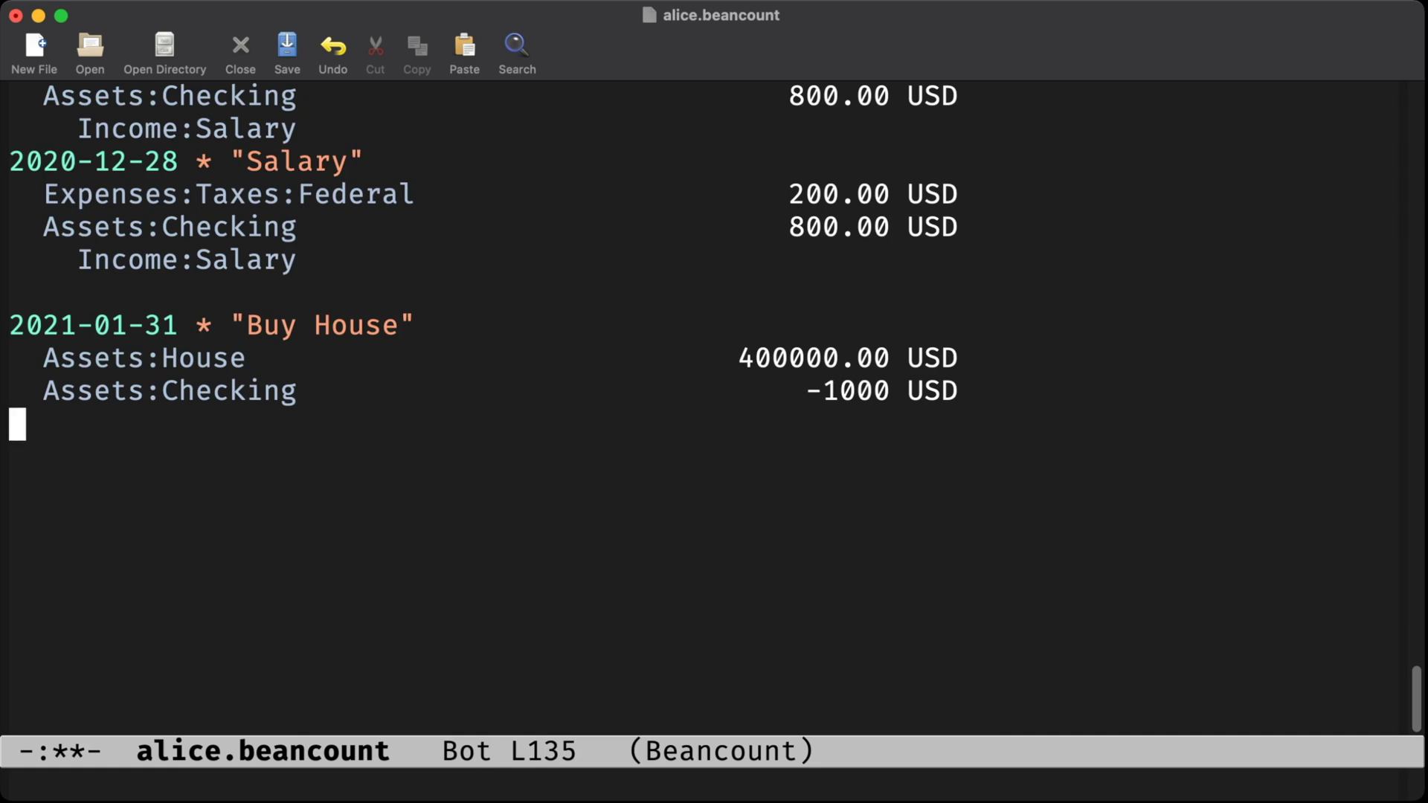
key(ctrl+y)
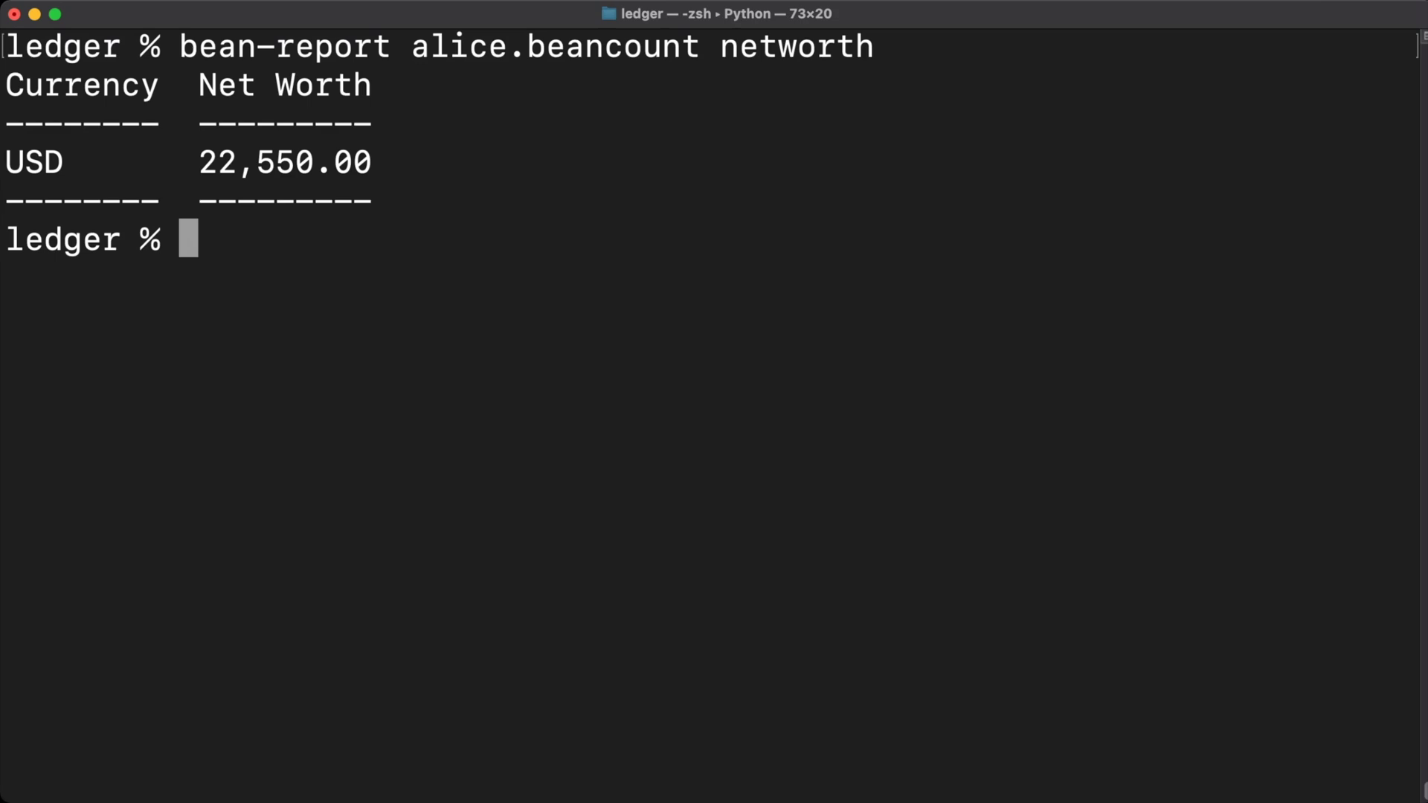
Append the header 2021-03-01 * "Mortgage Payment" as the ledger's last line
key(super+Tab)
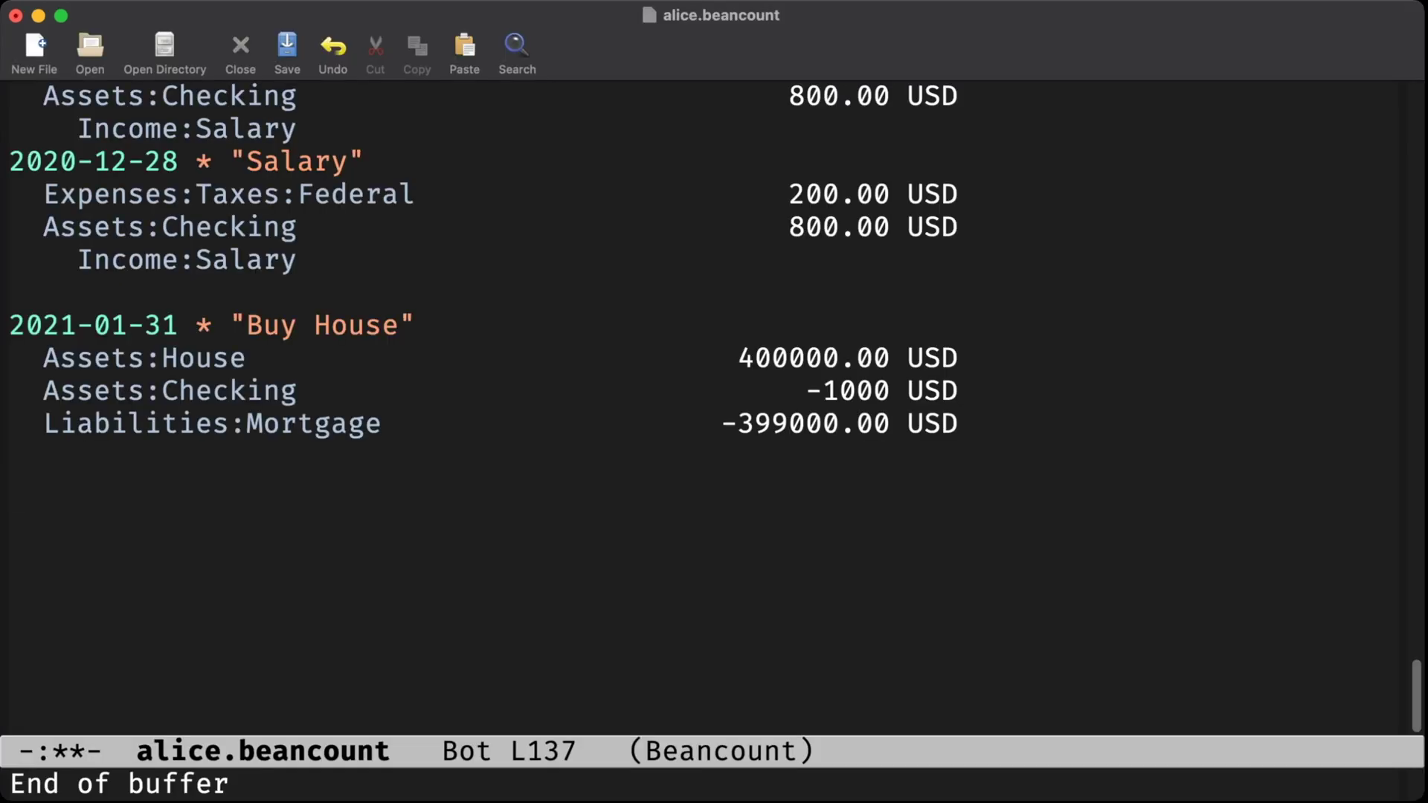
key(ctrl+y)
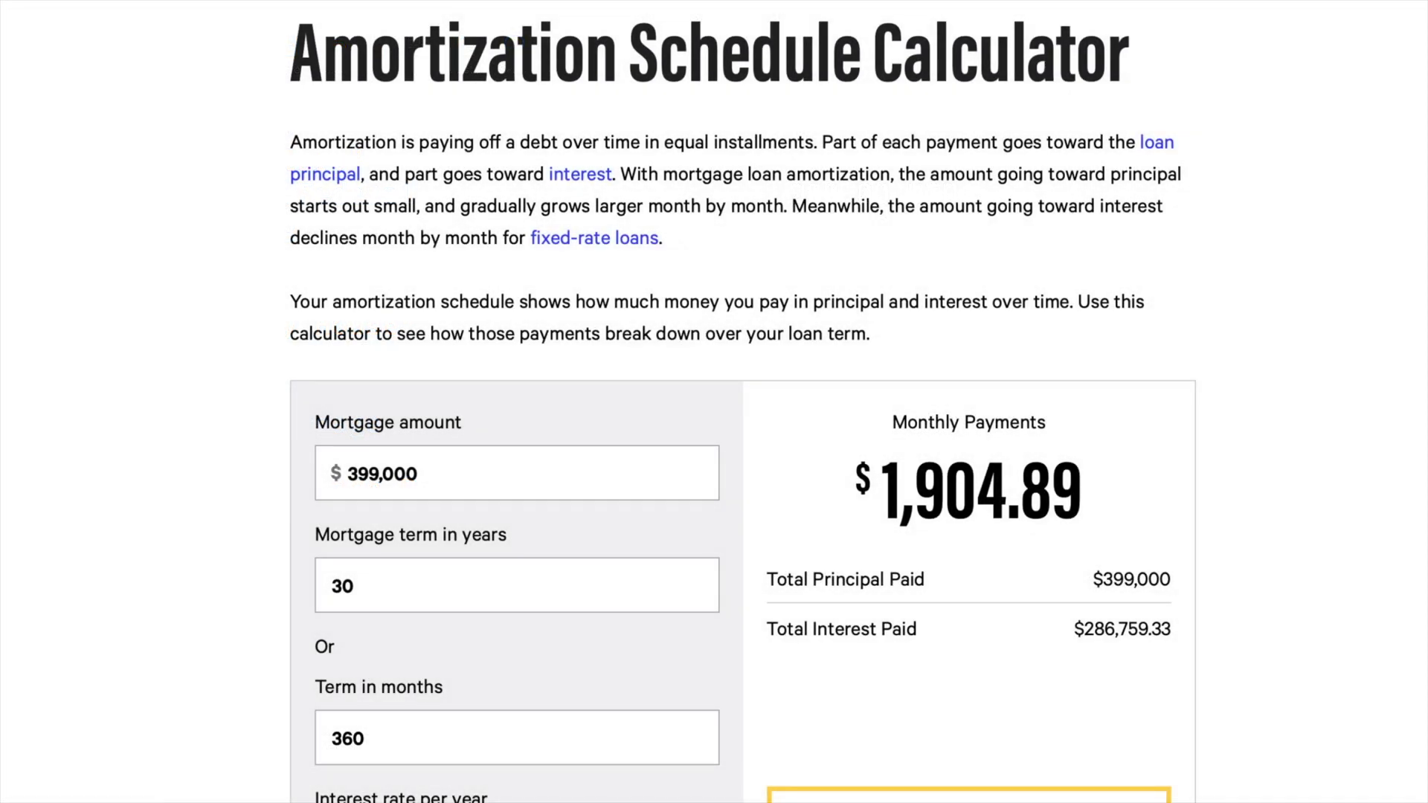
Select the Feb 2021 schedule row: $574.89 principal and $1,330.00 interest
scroll(743, 401, down, 7)
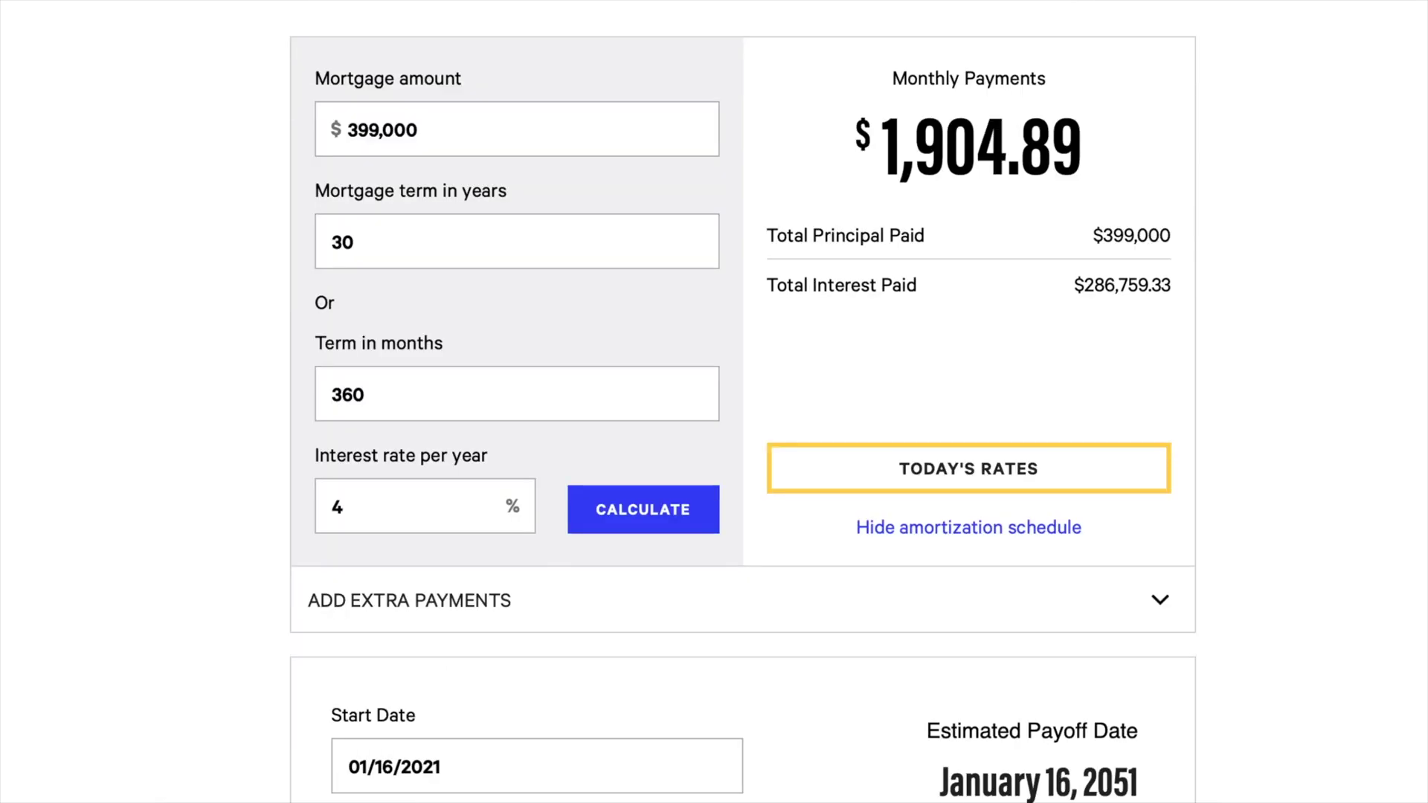
scroll(743, 401, down, 2)
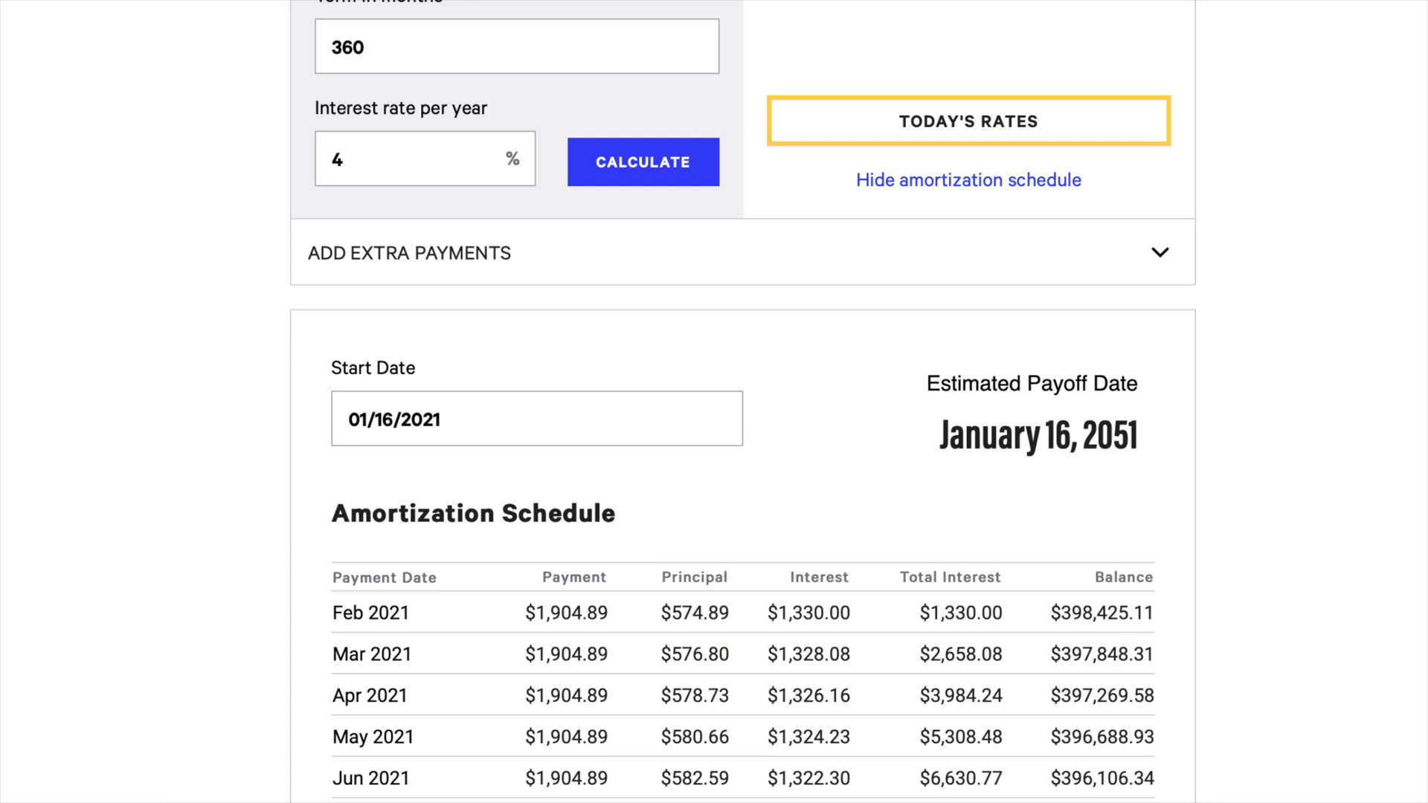
drag(333, 613, 1155, 613)
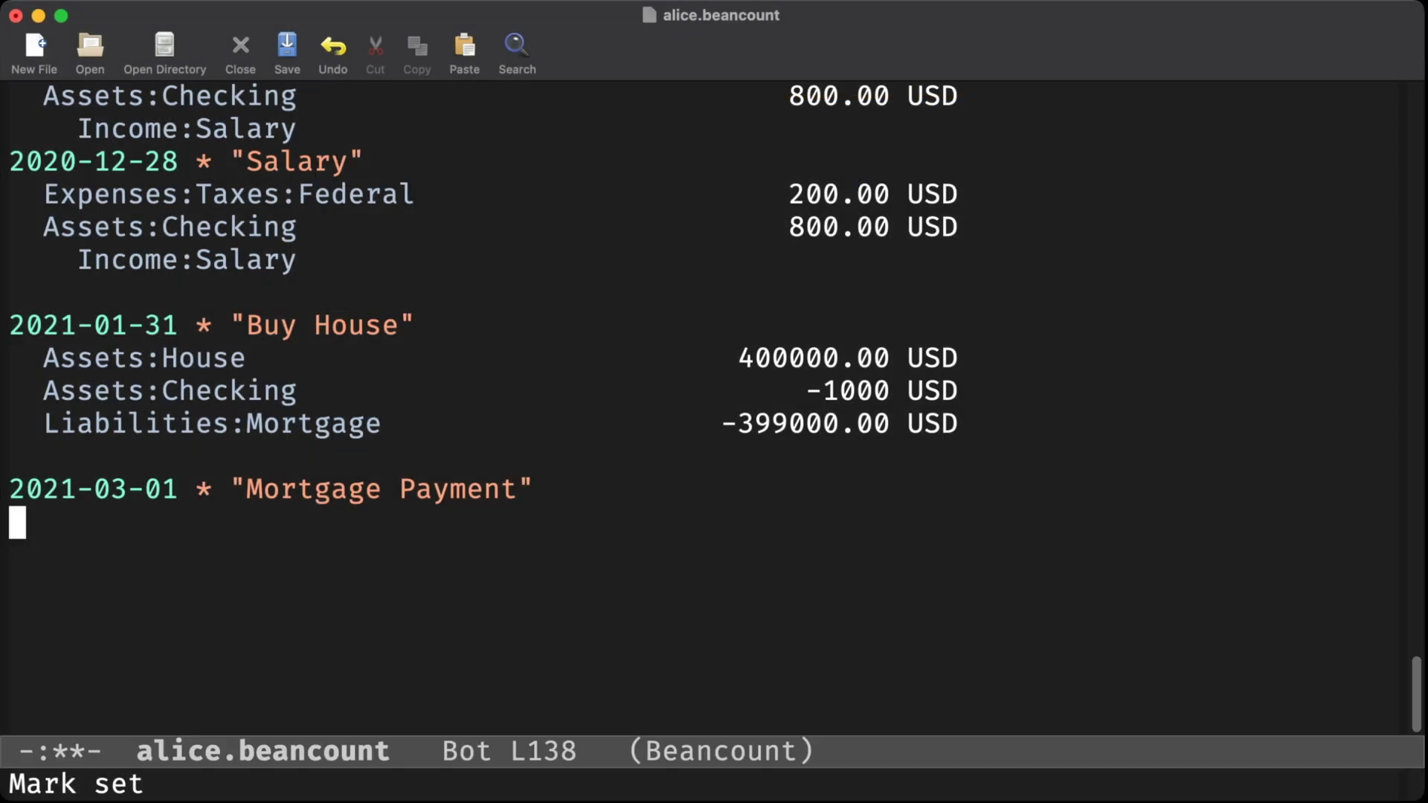
Post Assets:Checking -1904.89, Liabilities:Mortgage 574.89 and Expenses:Loan-Interest 1330.00 USD under the payment header
key(ctrl+x)
key(ctrl+y)
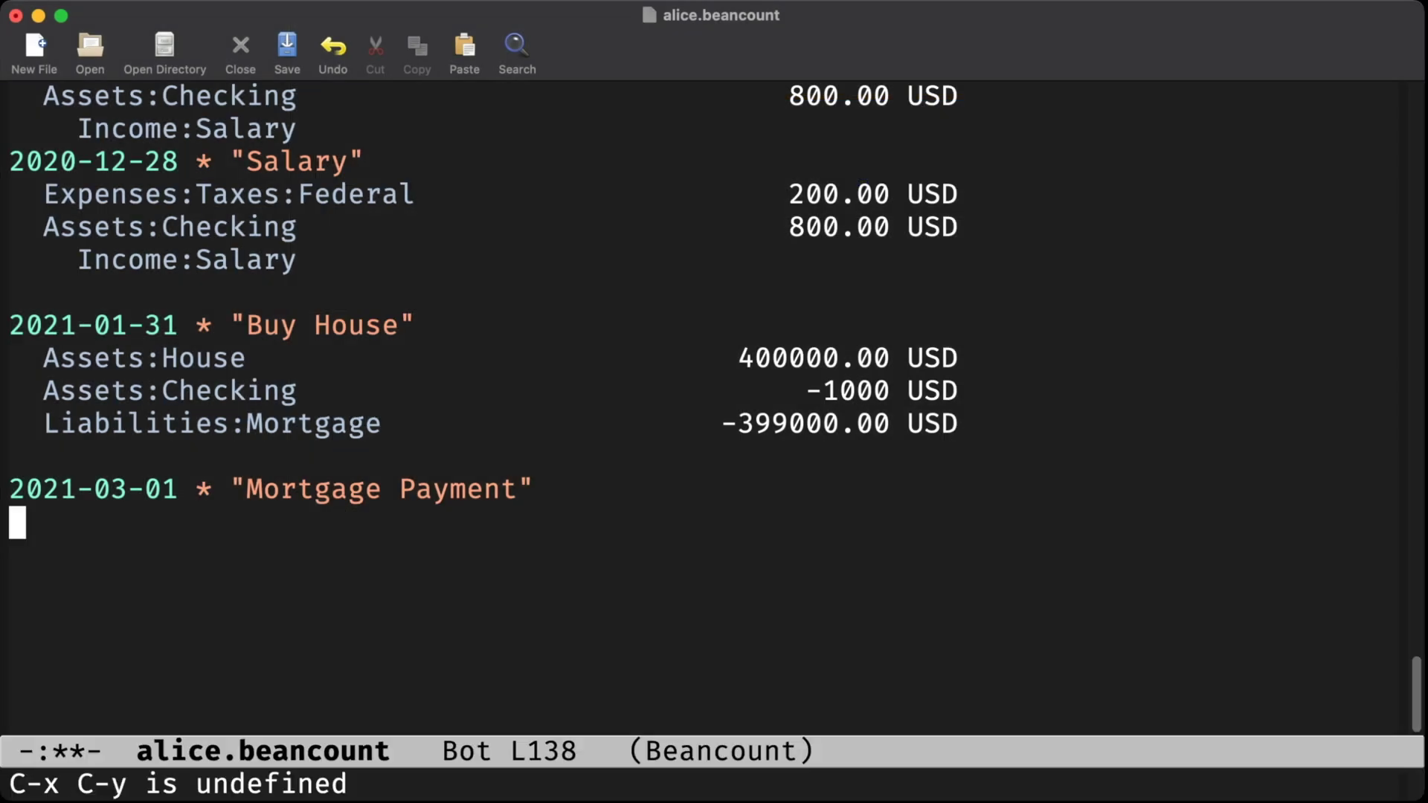
key(ctrl+y)
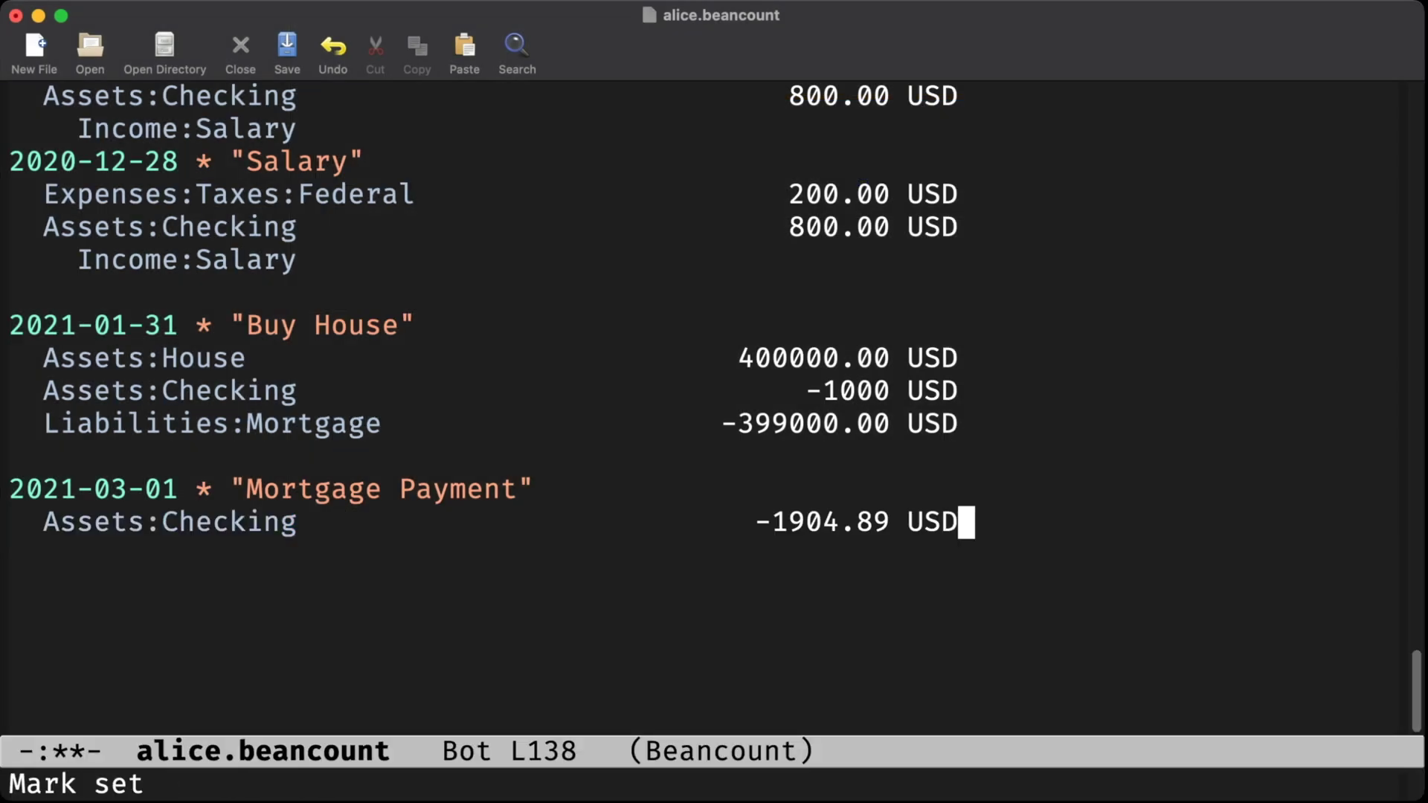
key(Return)
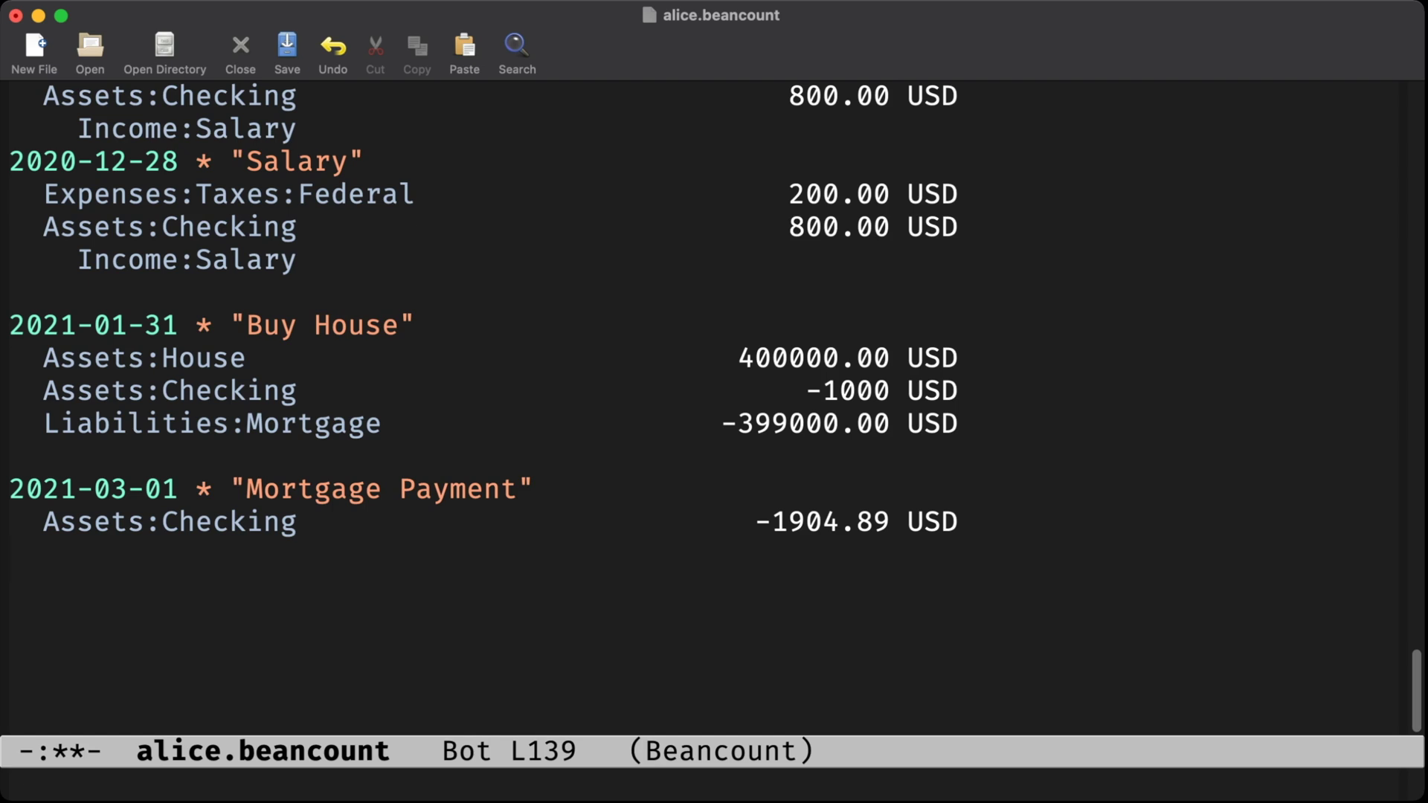
key(ctrl+y)
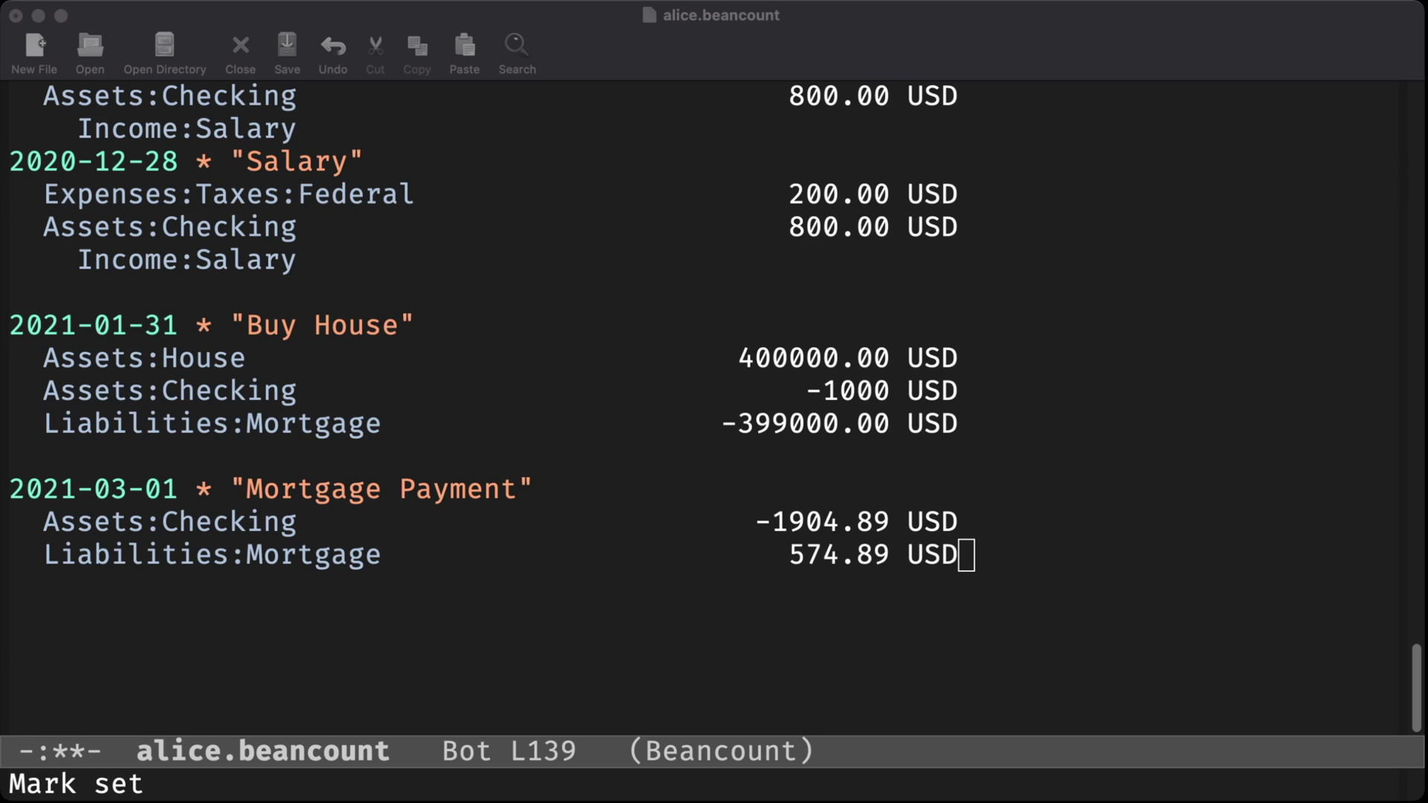
key(Return)
key(ctrl+y)
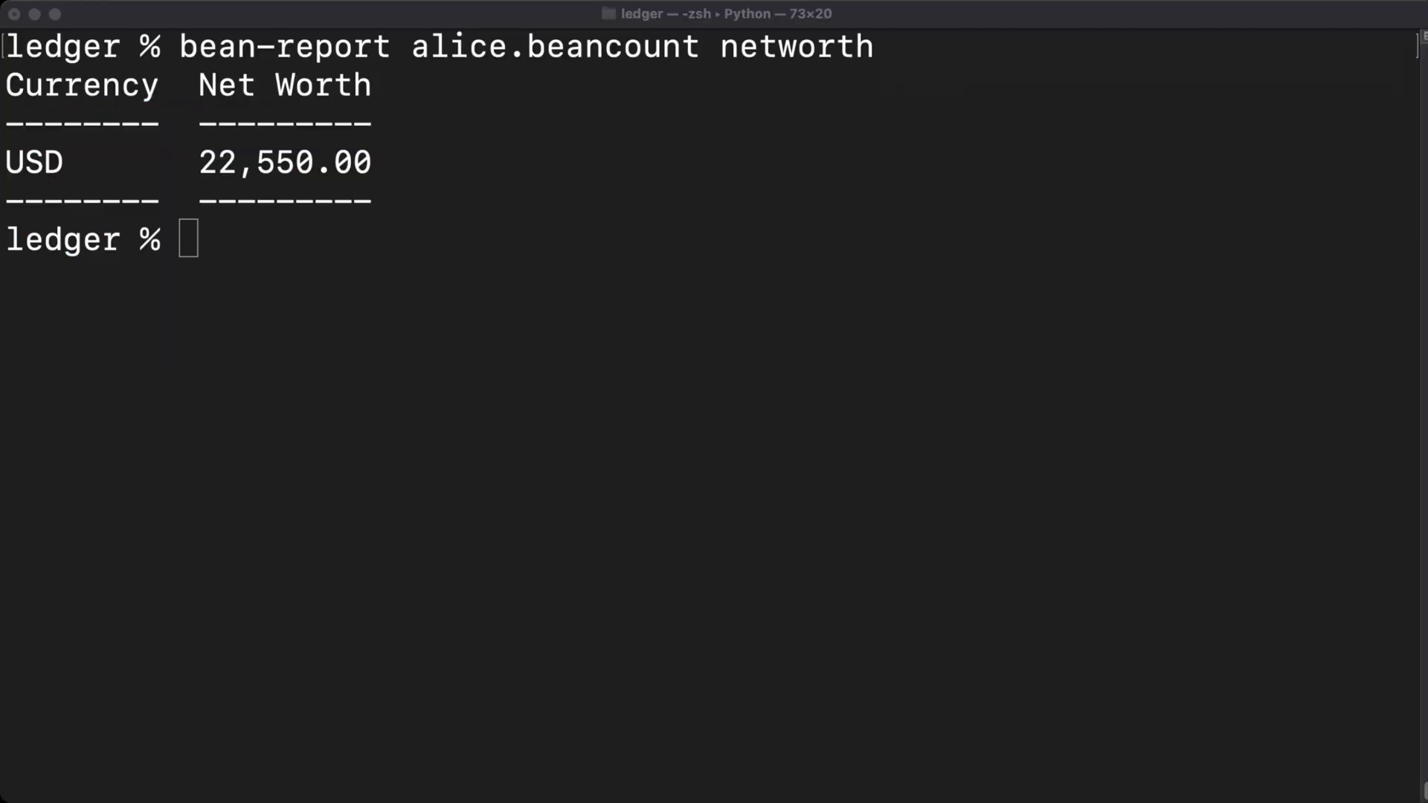
Rerun bean-report alice.beancount networth, now reporting 21,220.00 USD
key(Up)
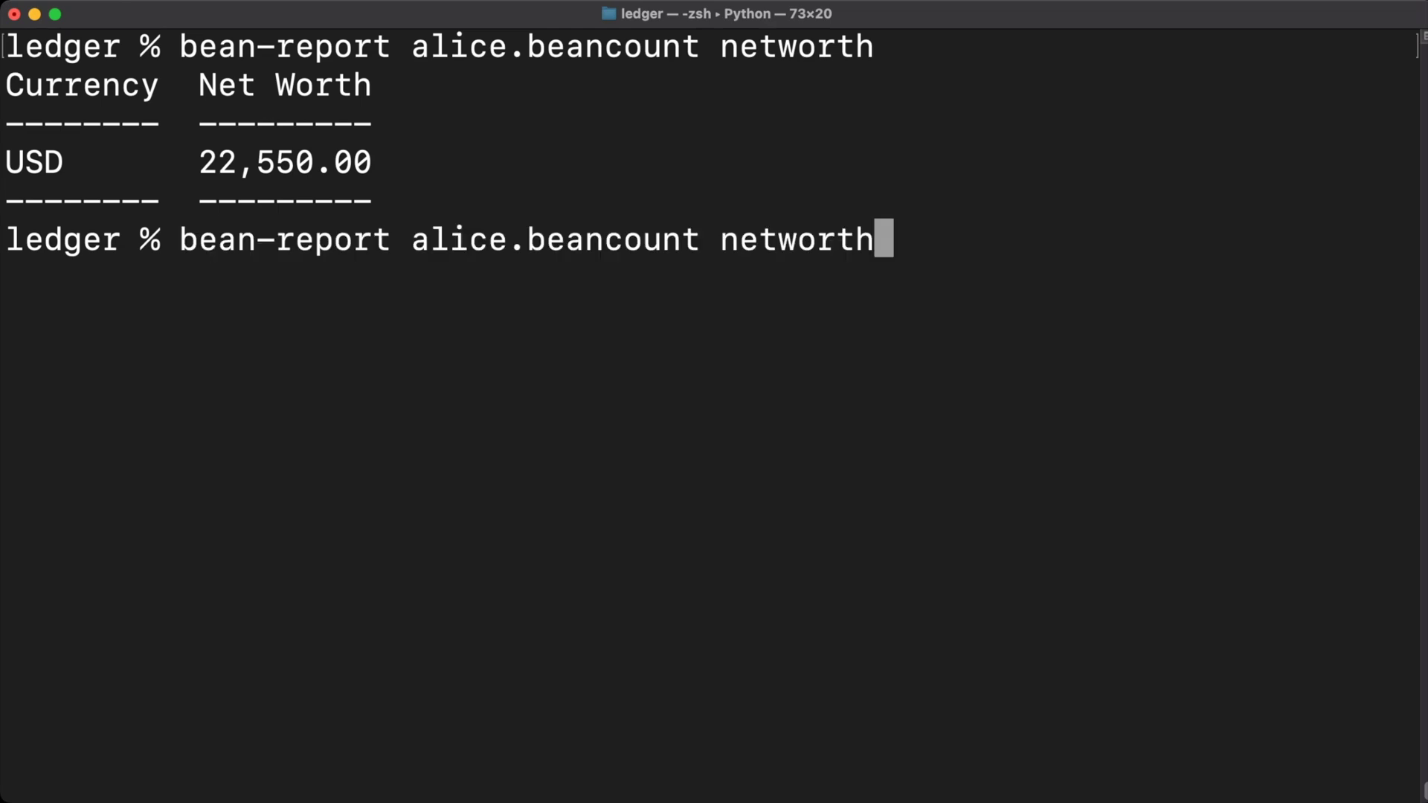
key(Return)
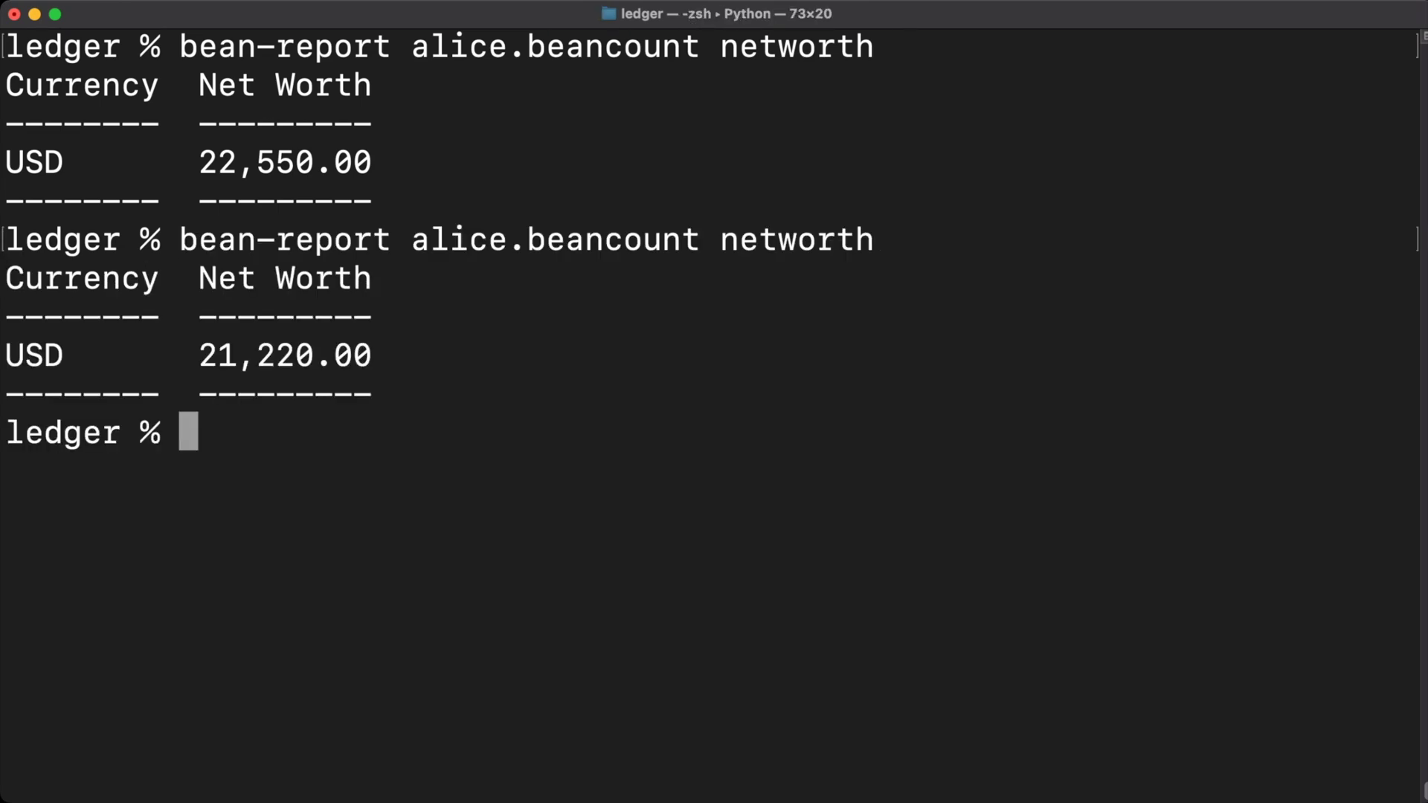
key(super+Tab)
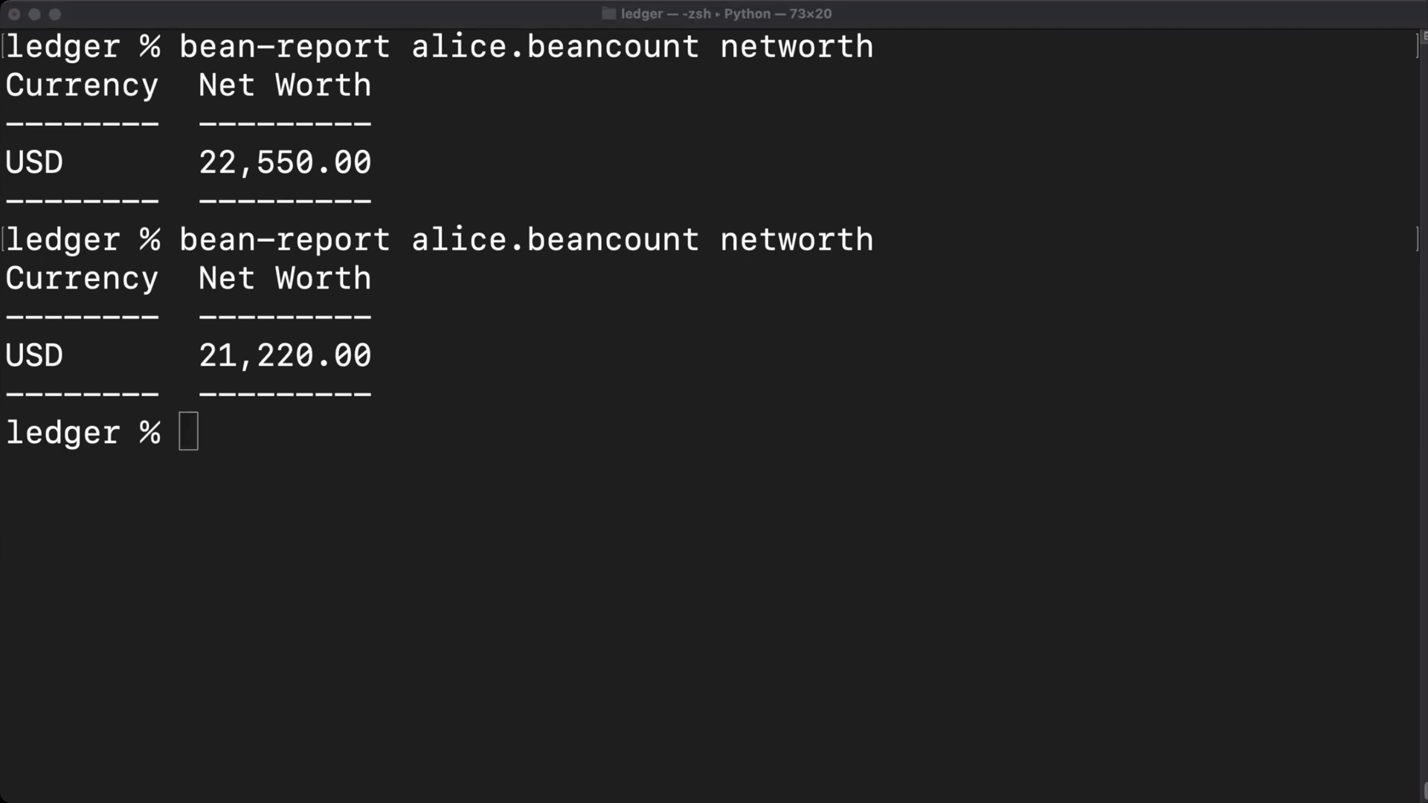